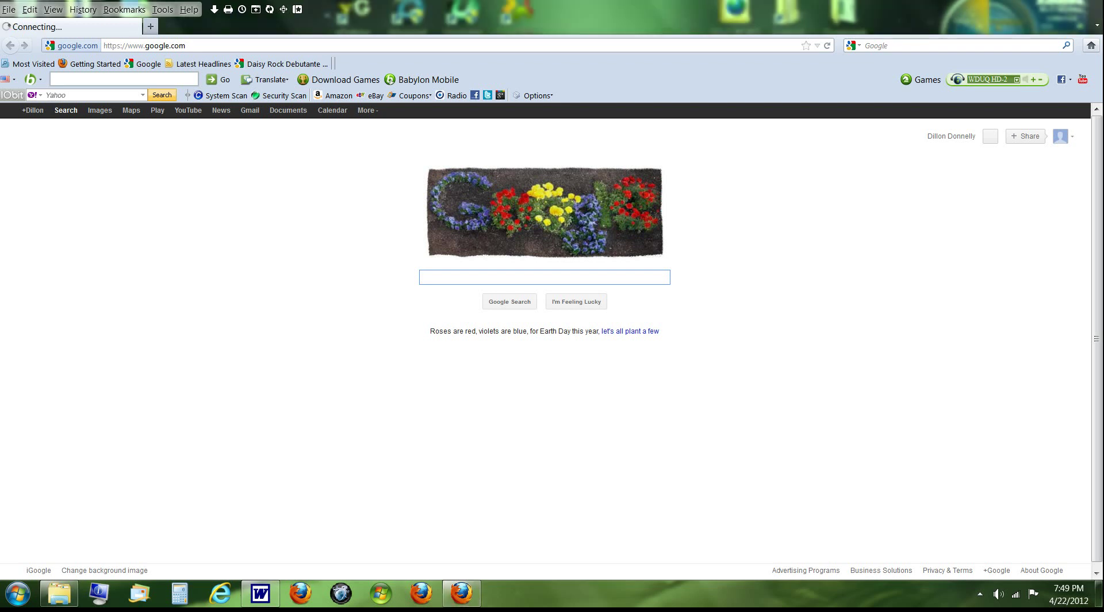
- Open Command Prompt and run ipconfig, showing IPv4 192.168.1.8 and gateway 192.168.1.1
key("super")
type("cmd")
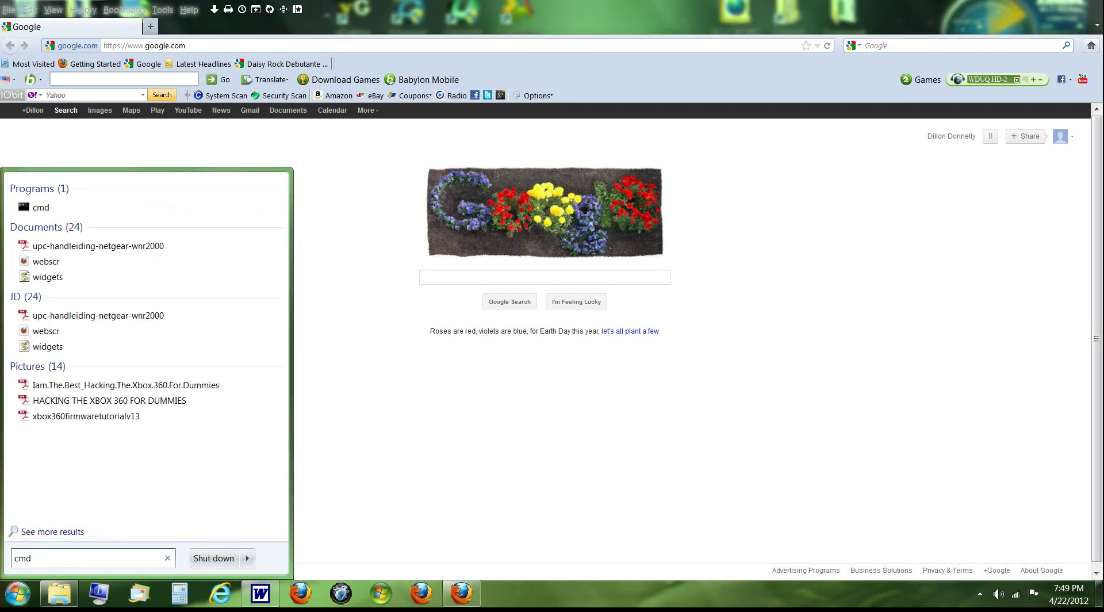
key("Return")
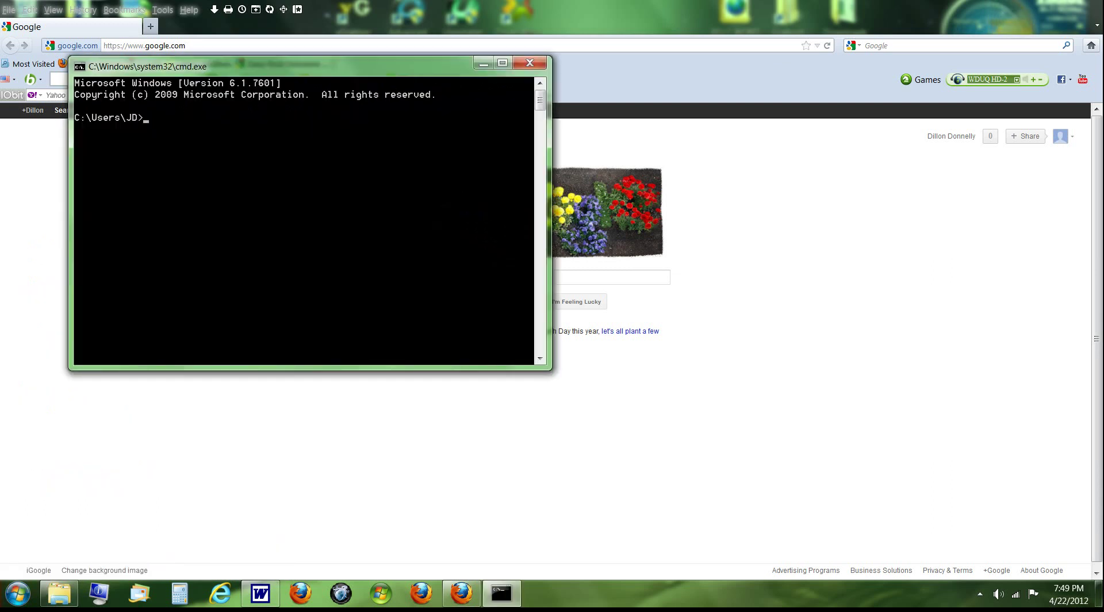
type("ipconfig")
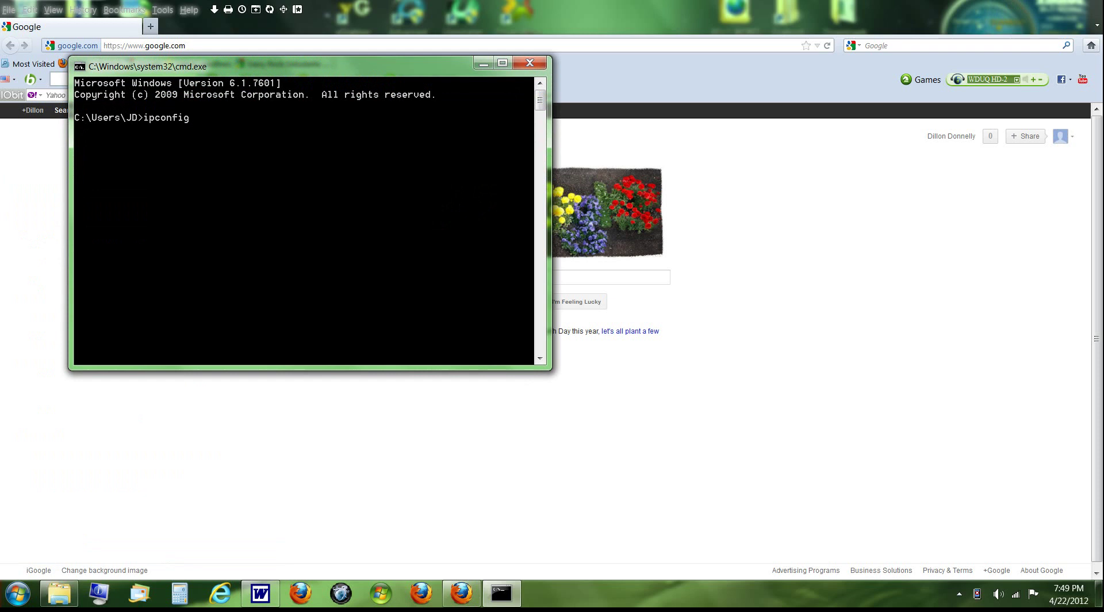
key("Return")
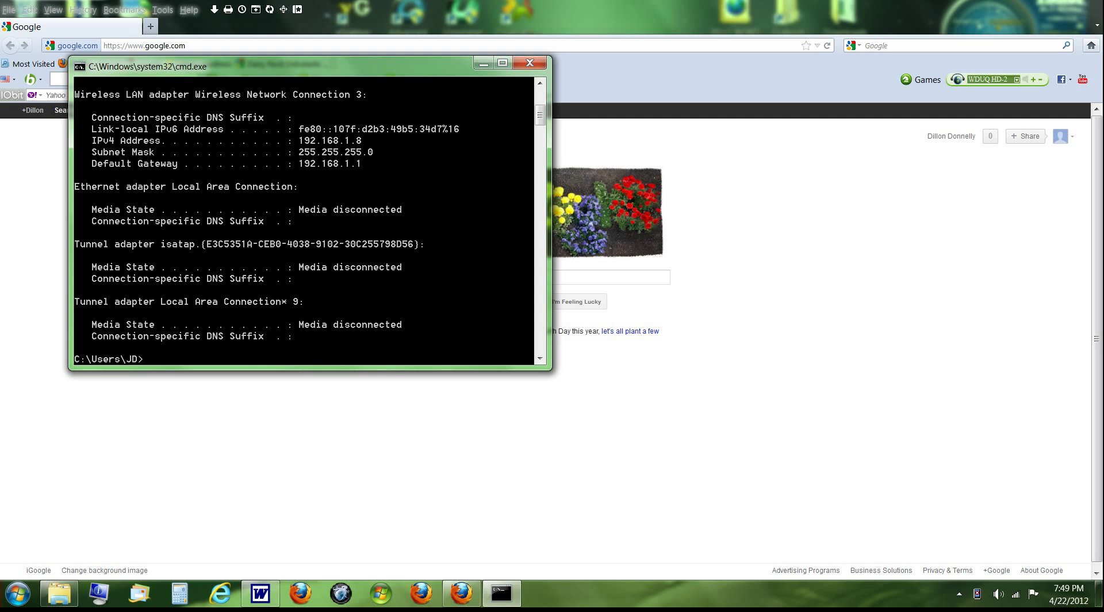
- Back in Firefox, load 192.168.1.1 to reach the NETGEAR router manager
left_click(483, 63)
left_click(145, 45)
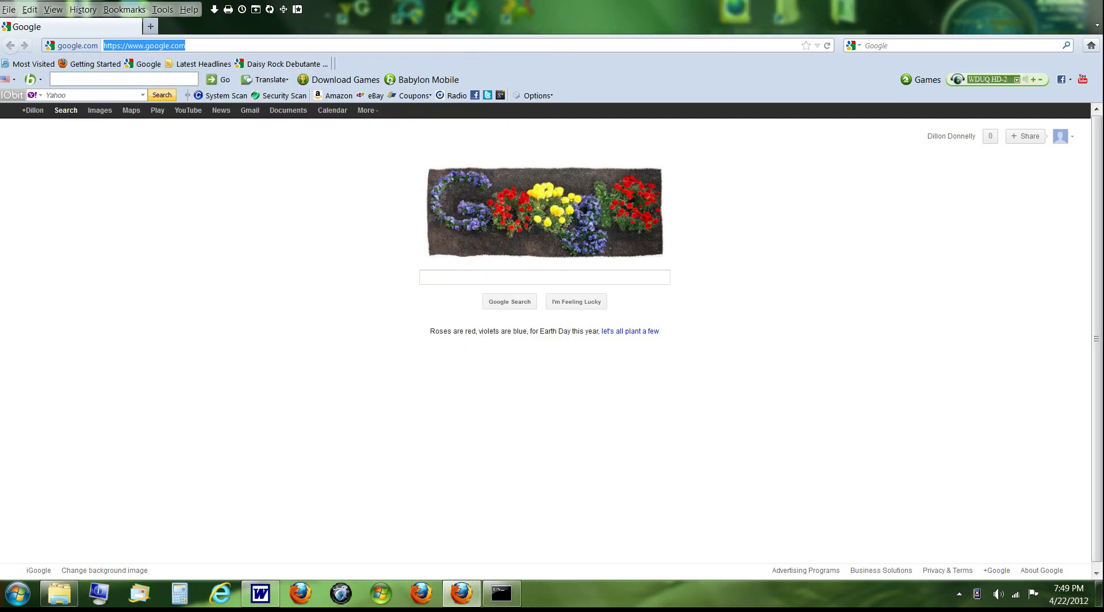
type("192.168.1")
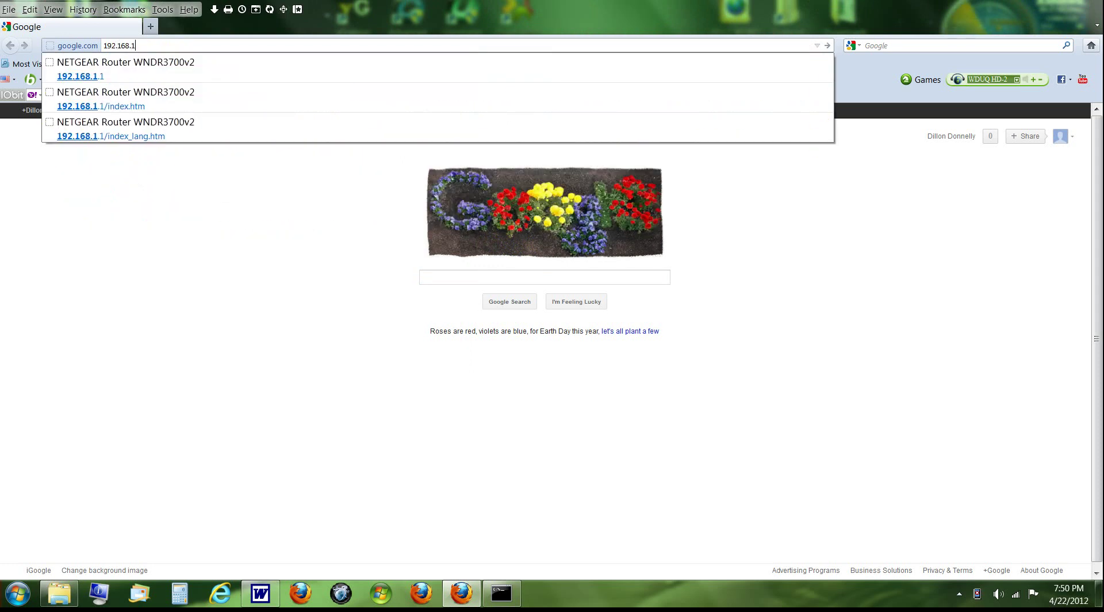
type(".1")
key("Return")
key("Return")
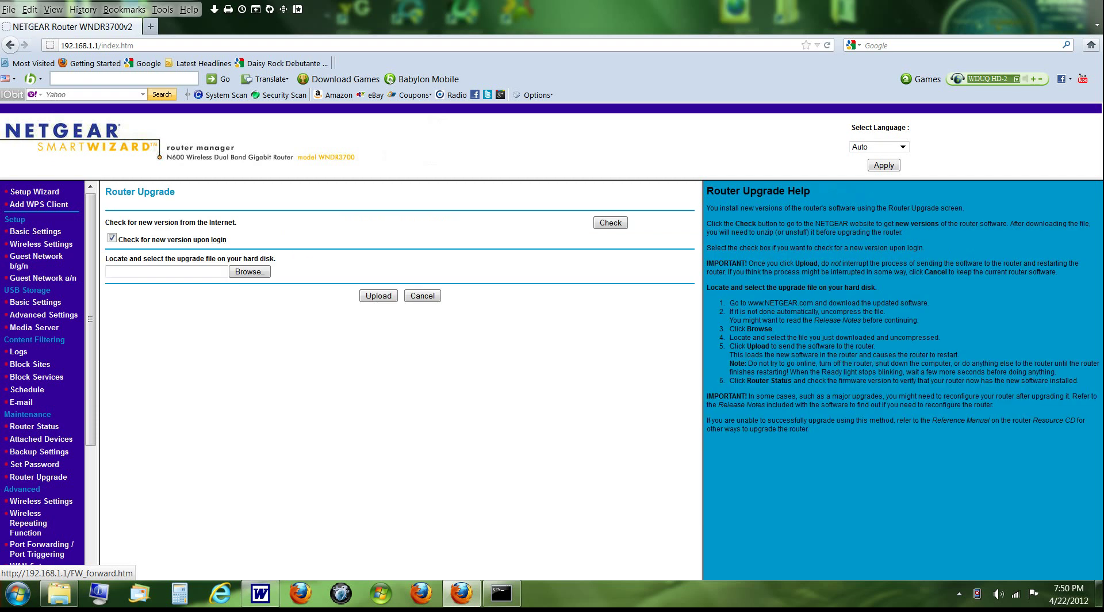
- Start a custom port-forwarding service and recheck the server IP 192.168.1.8 in Command Prompt
left_click(40, 548)
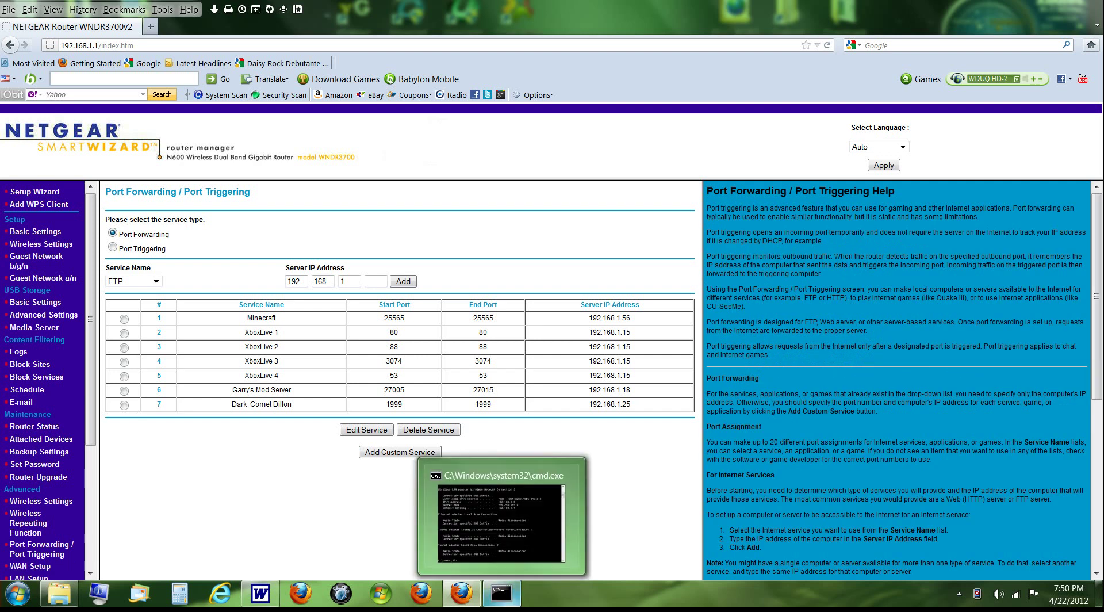
left_click(400, 452)
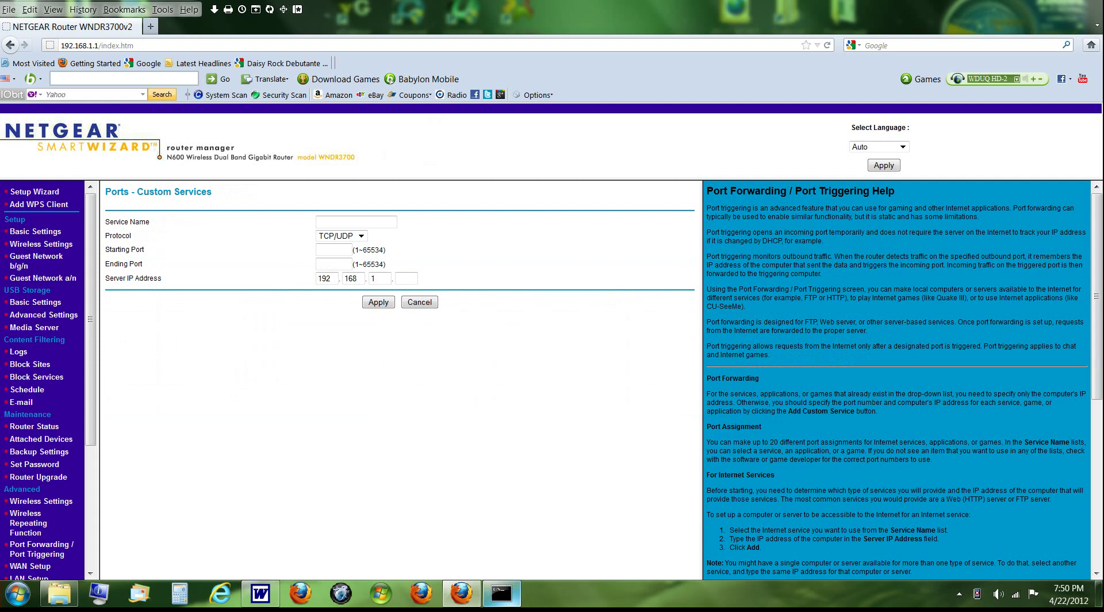
left_click(501, 593)
left_click(501, 594)
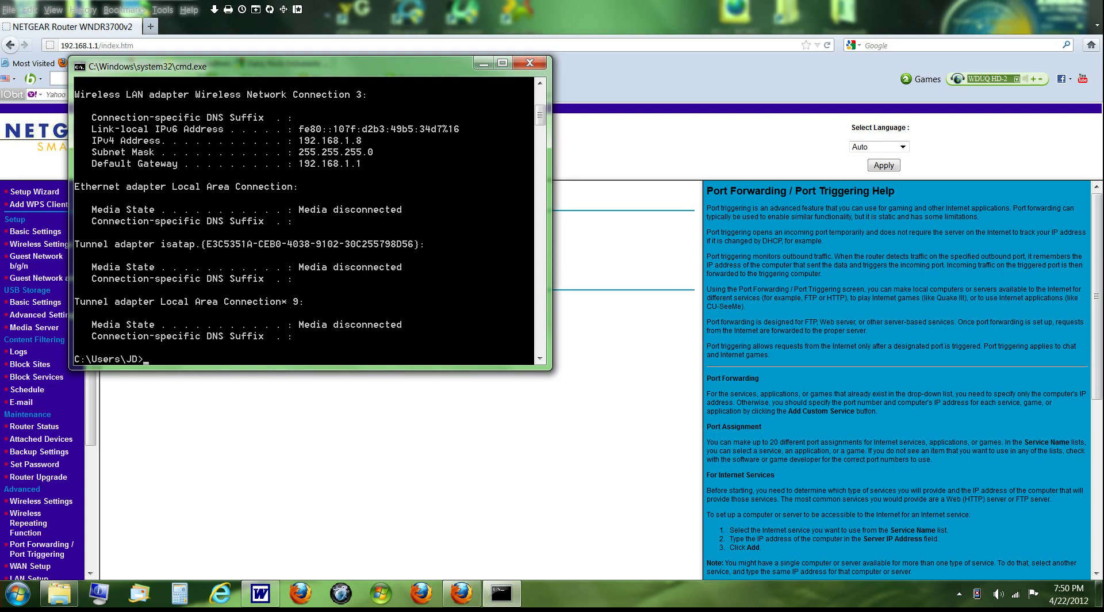
key("alt+Tab")
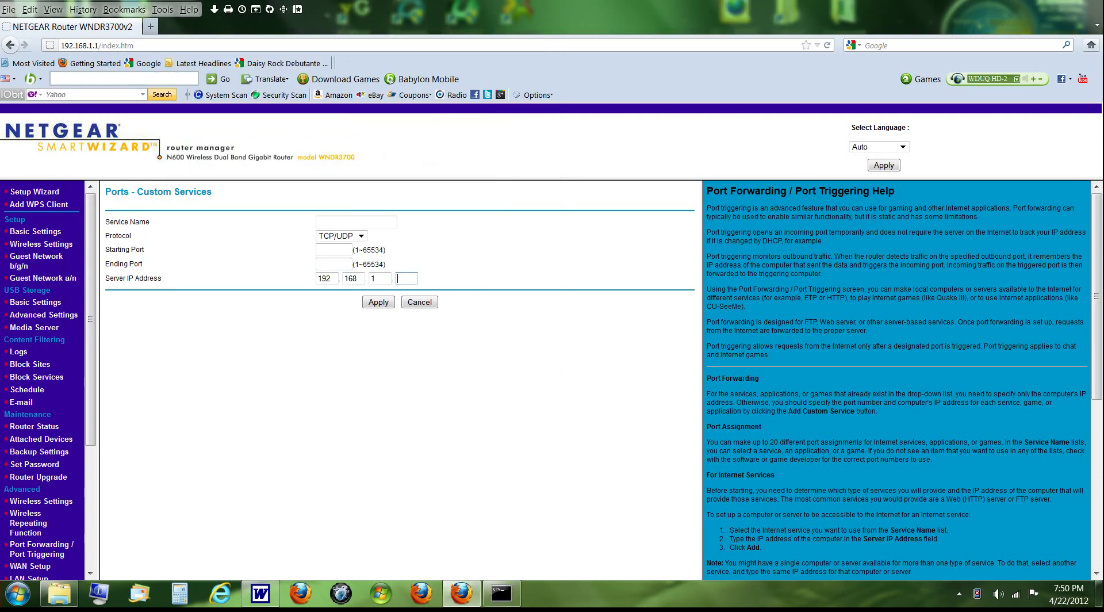
- Enter server IP ending 8, ports 25565 to 25565, and service name 'minececraft server'
type("8")
left_click(334, 249)
type("2")
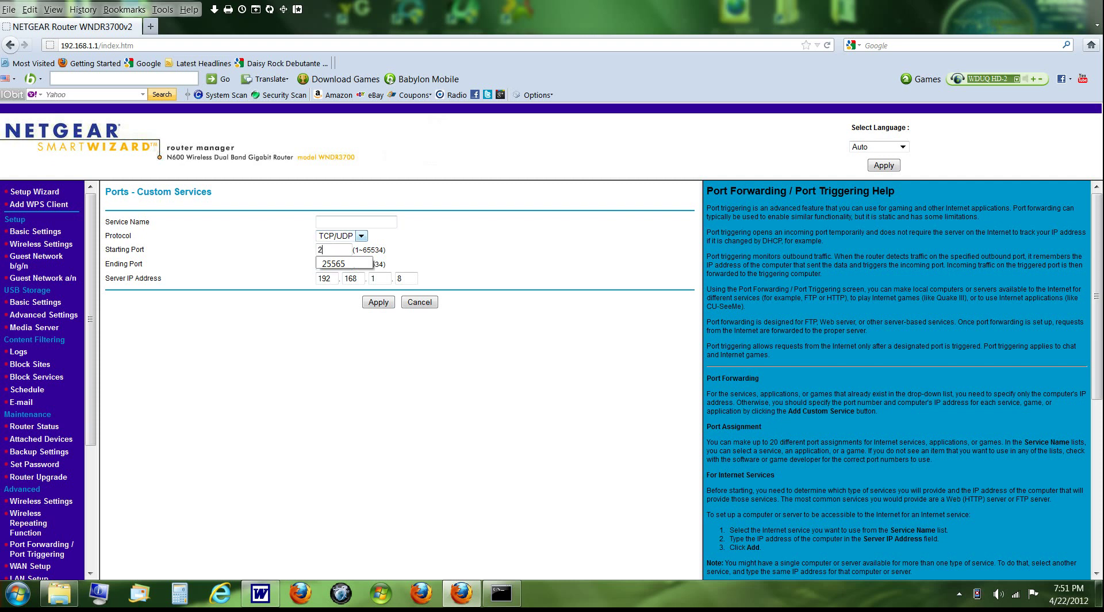
type("5565")
key("Tab")
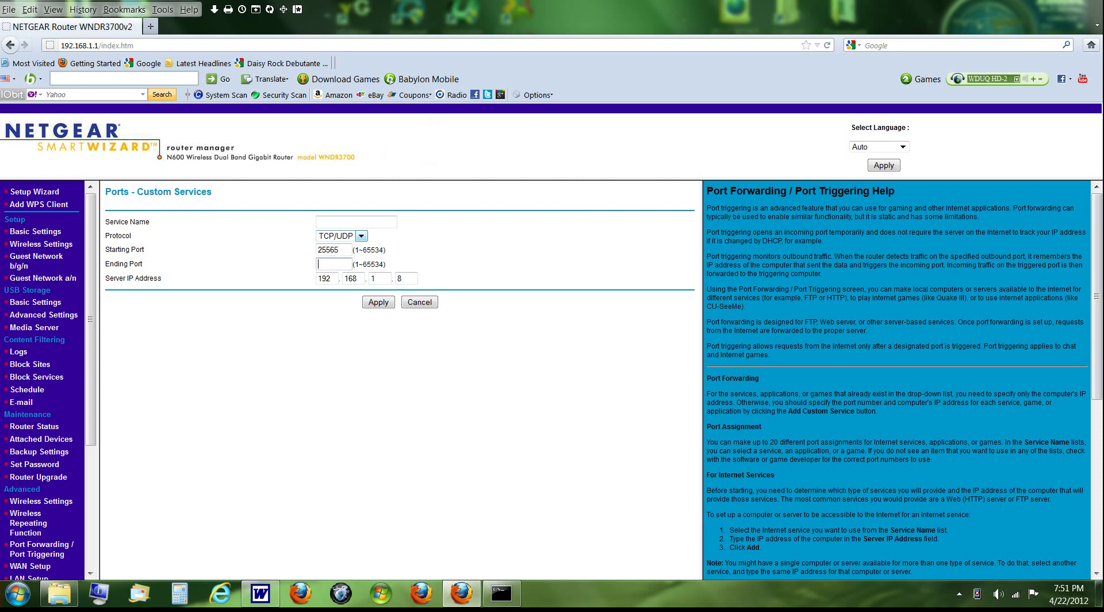
type("25565")
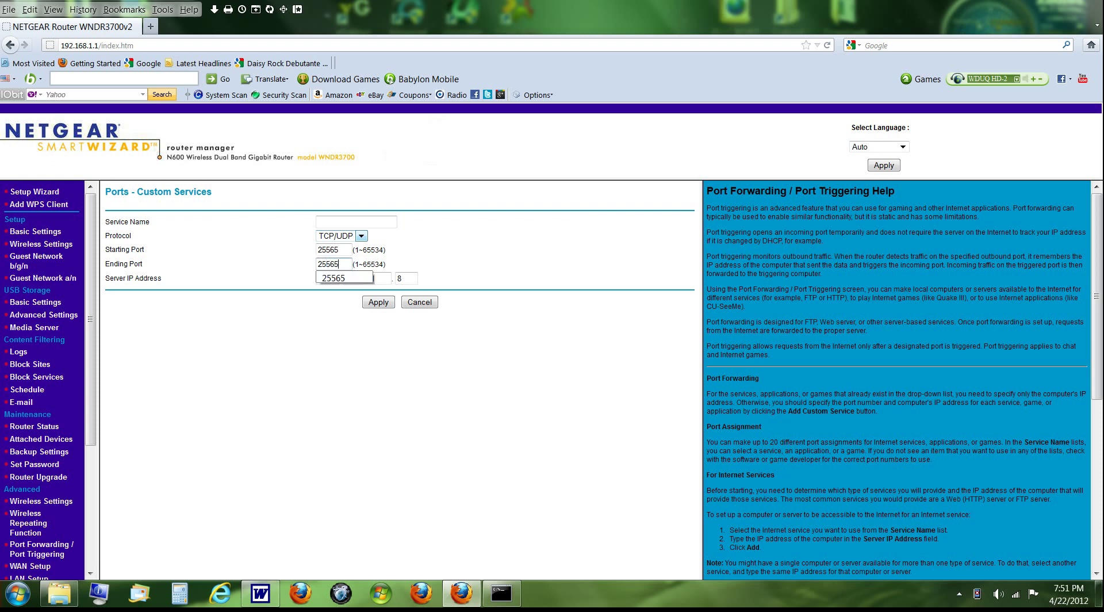
left_click(356, 222)
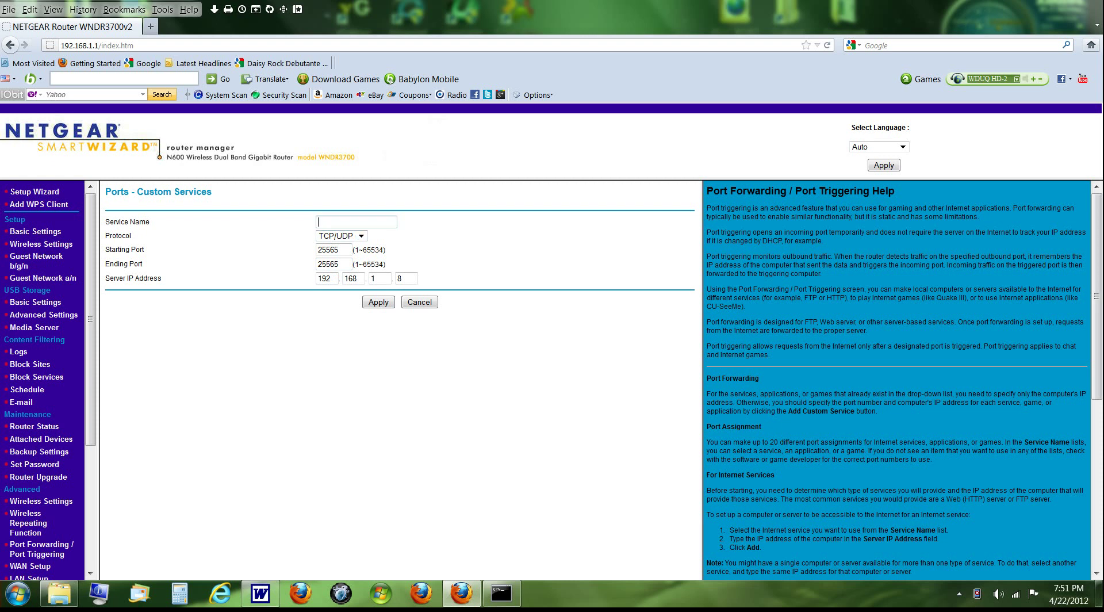
type("minececraft server")
- Apply the custom service, dismiss the port-conflict warning, and cancel the form
left_click(378, 302)
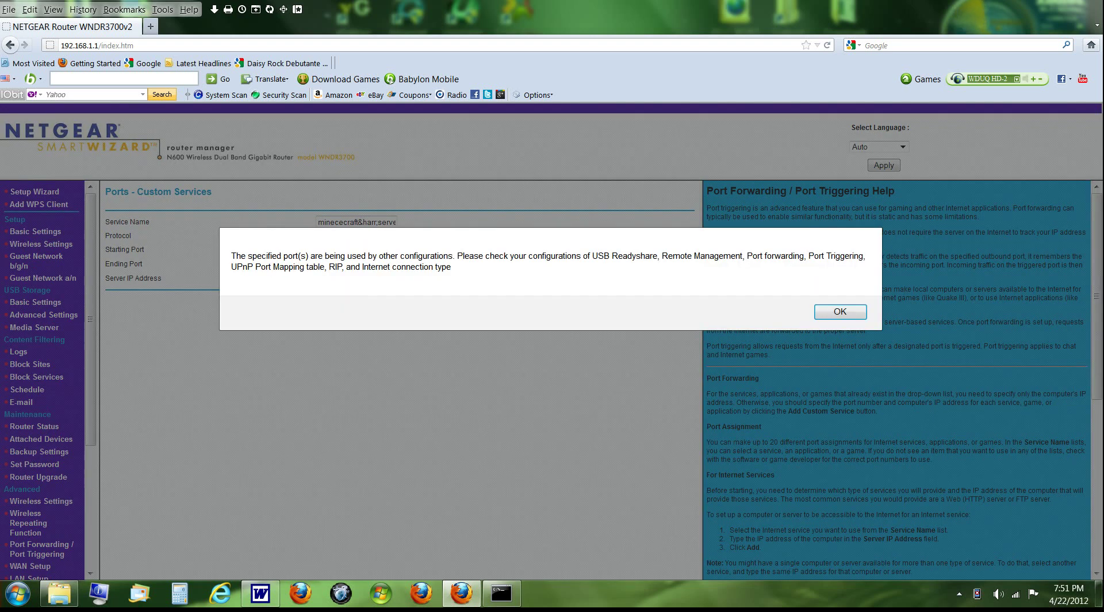
left_click(840, 311)
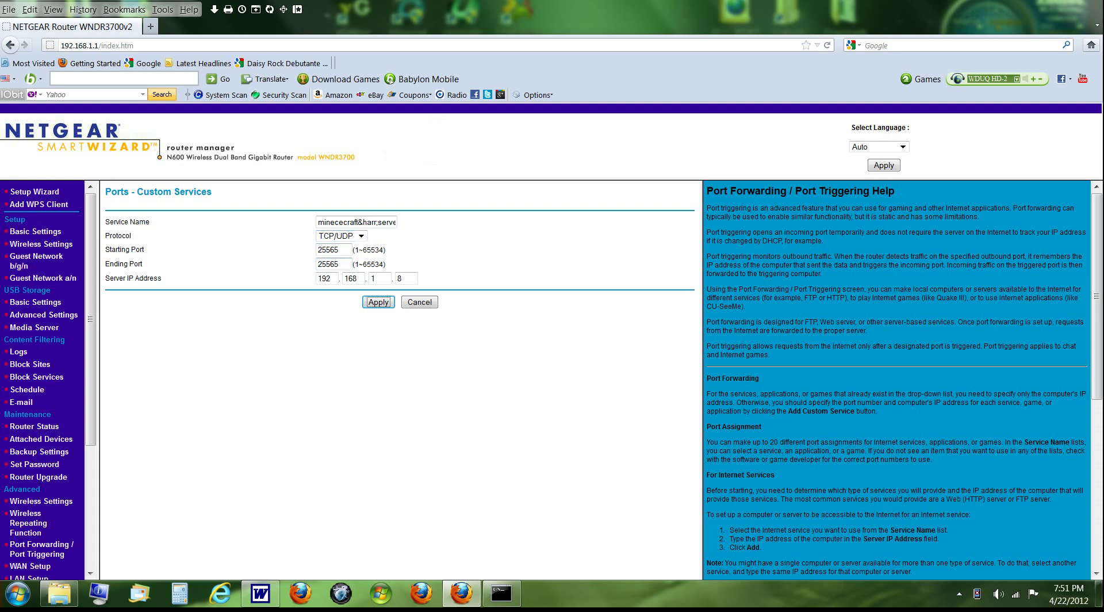
left_click(419, 302)
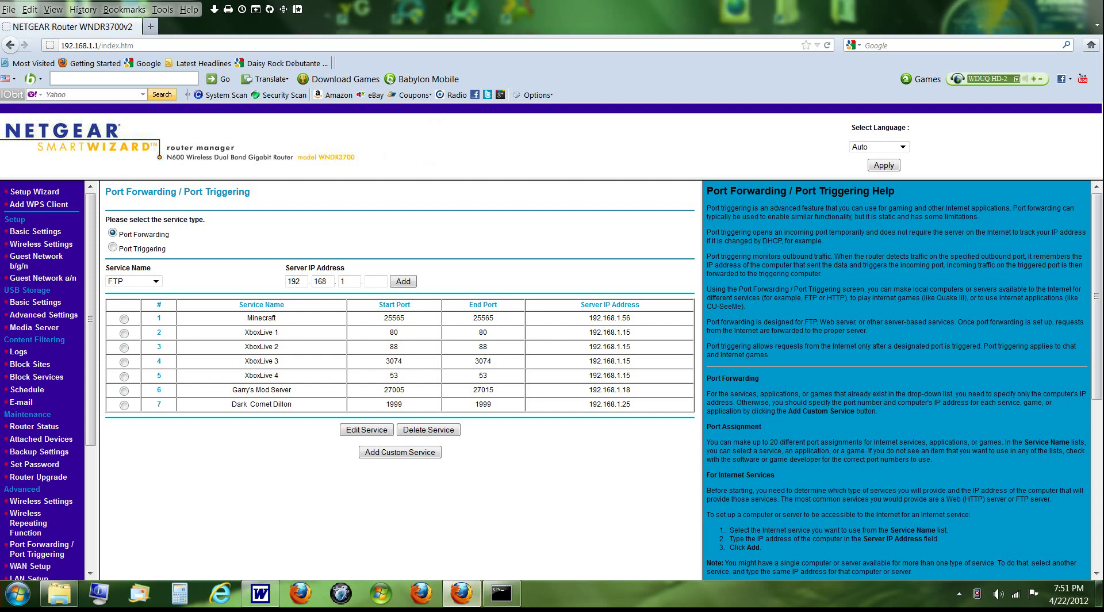
- Load minecraft.net from the address bar's suggestion list
key("ctrl+l")
type("mine")
key("Down")
key("Return")
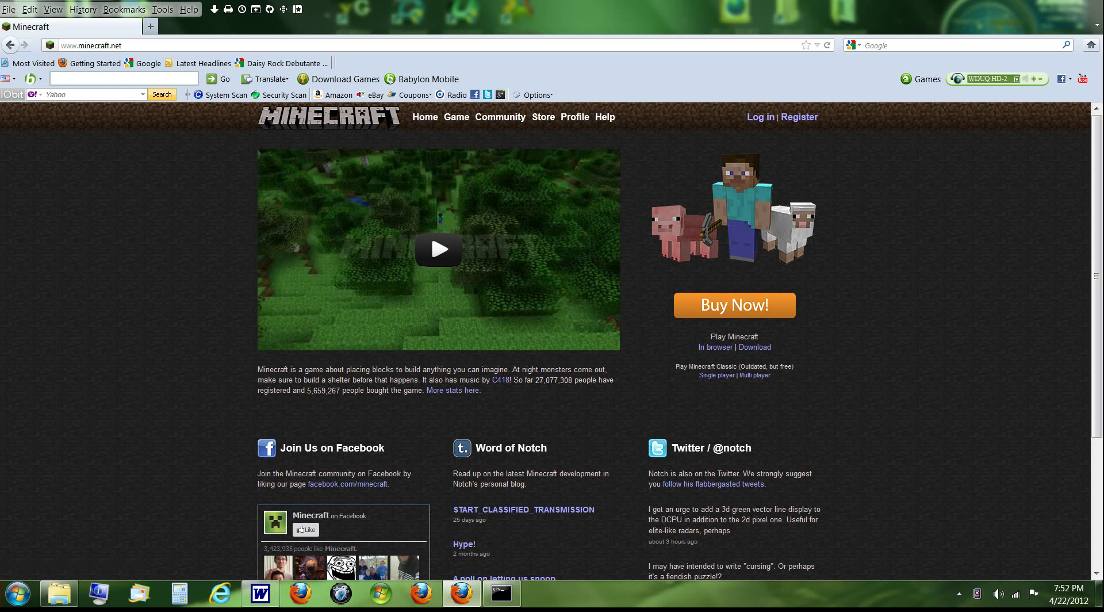
- From the Download page, save Minecraft_Server.exe to the Desktop
left_click(755, 347)
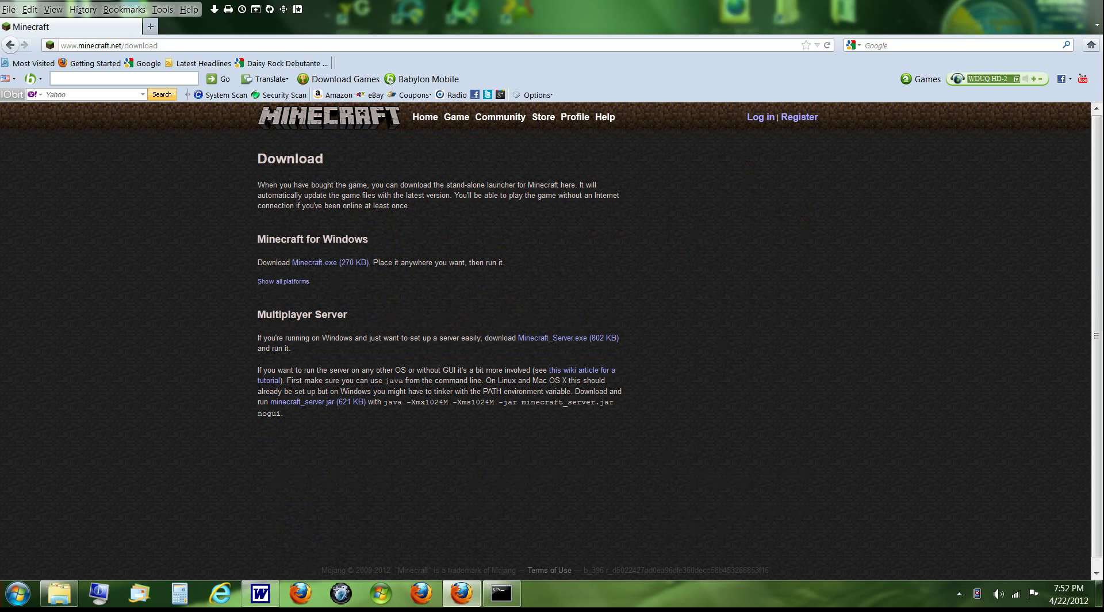
left_click(568, 338)
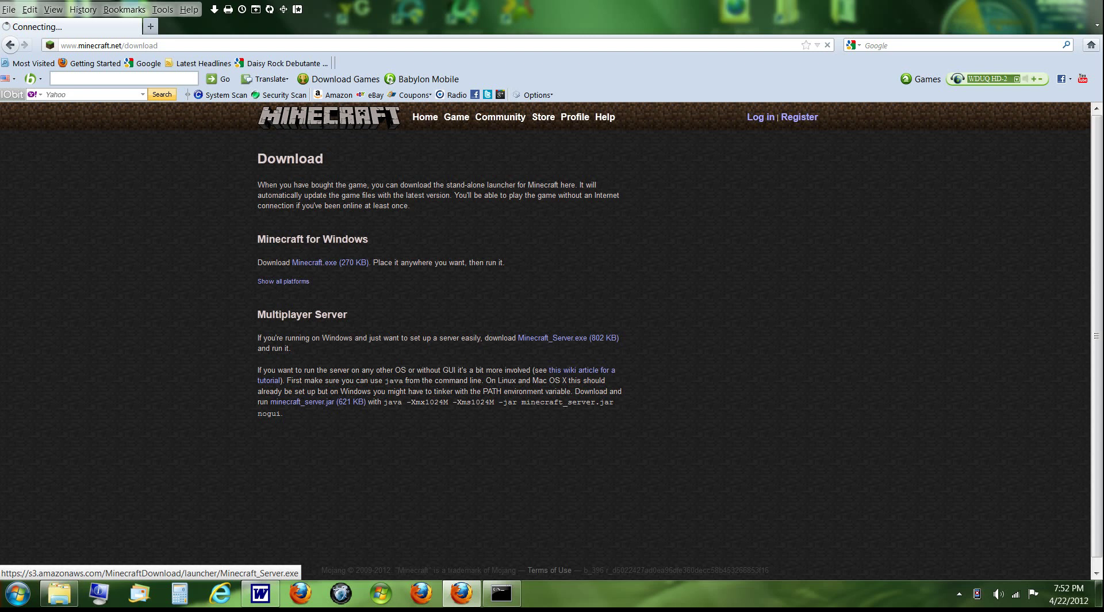
left_click(620, 354)
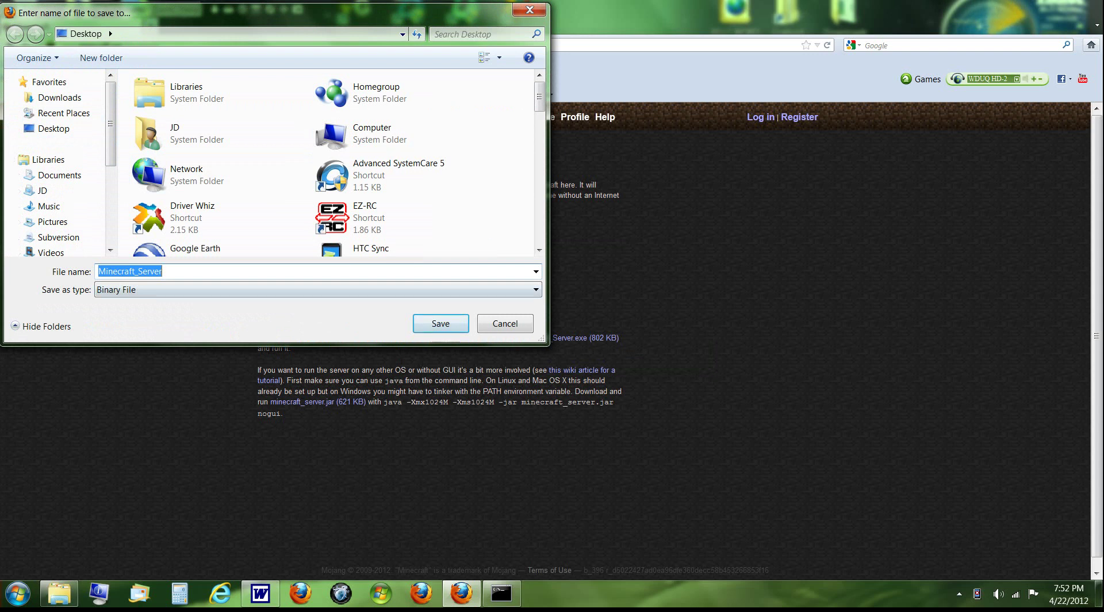
left_click(440, 324)
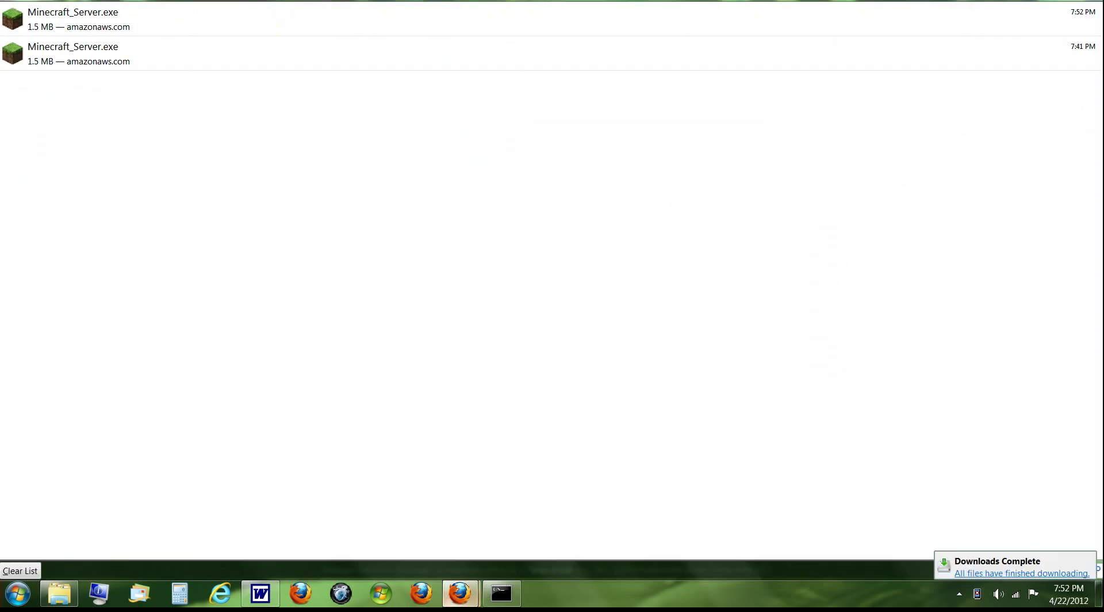
- Close all Firefox windows and the Command Prompt window
right_click(459, 592)
left_click(438, 557)
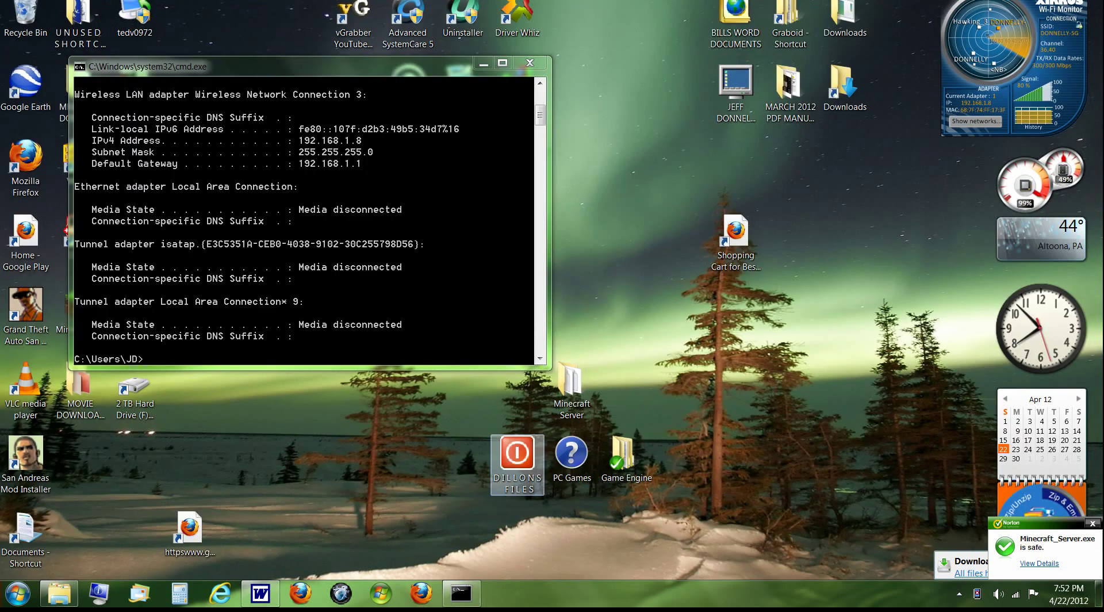
left_click(530, 63)
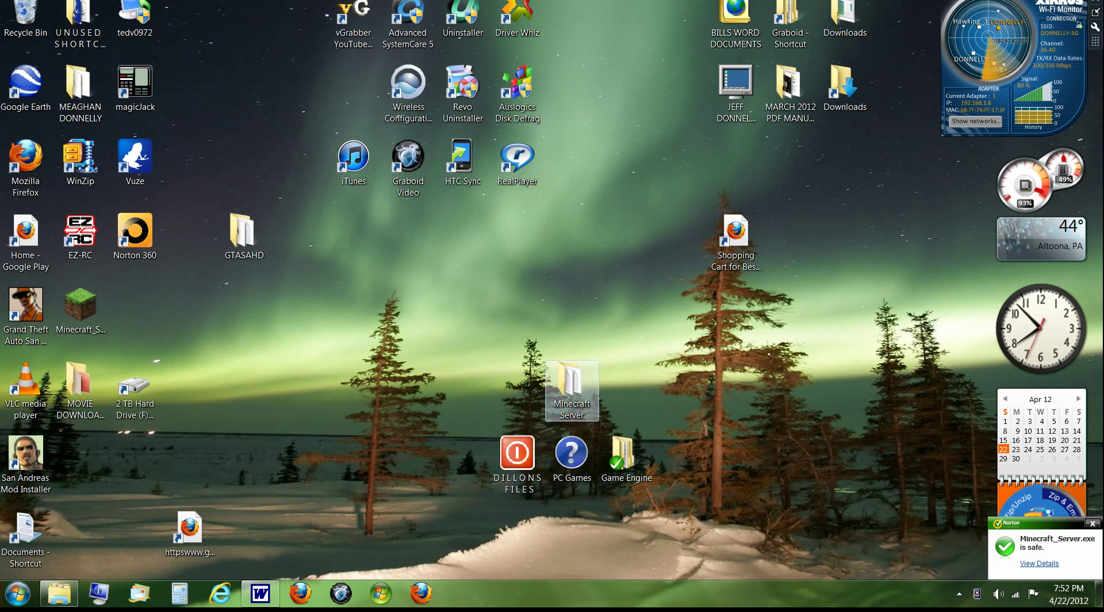
- Create a desktop folder named mcs, move Minecraft_Server into it, and open it
left_click_drag(81, 311, 503, 361)
right_click(502, 357)
mouse_move(533, 511)
left_click(694, 327)
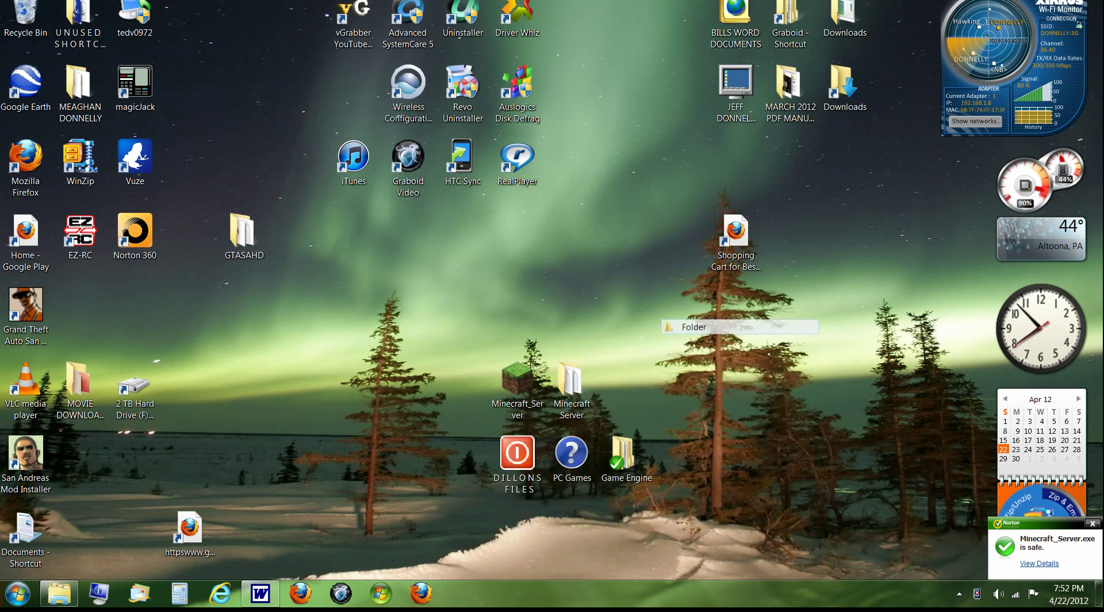
type("mcs")
key("Return")
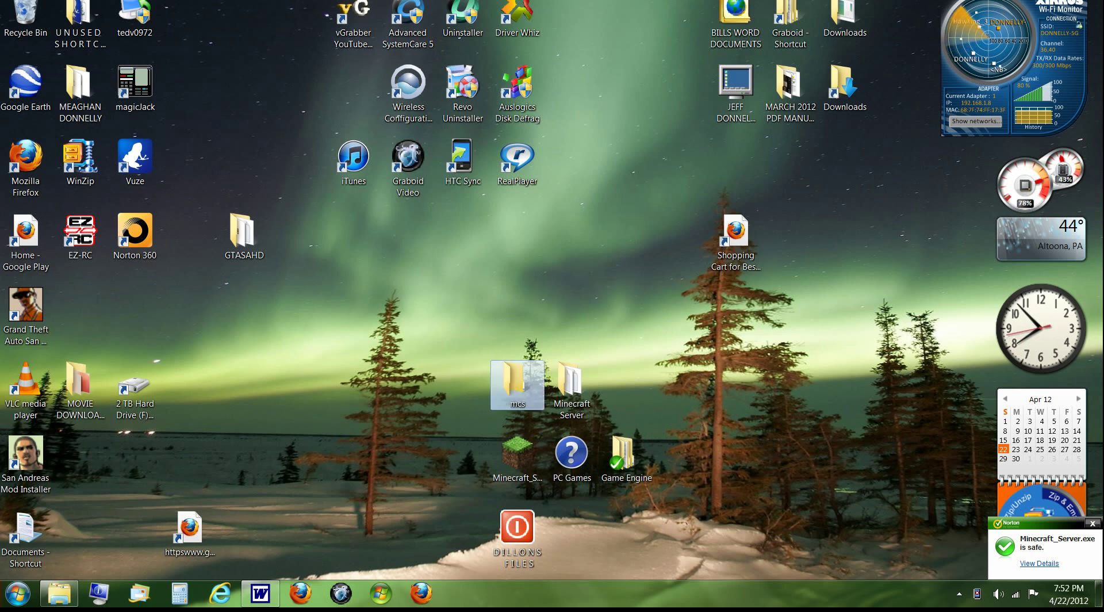
left_click_drag(518, 454, 518, 382)
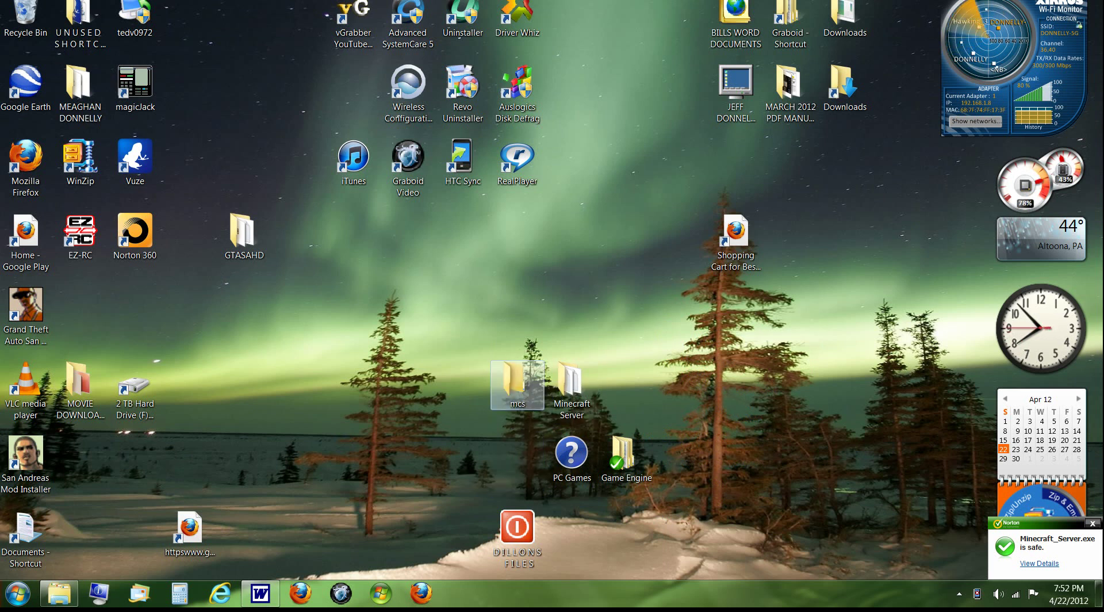
double_click(517, 383)
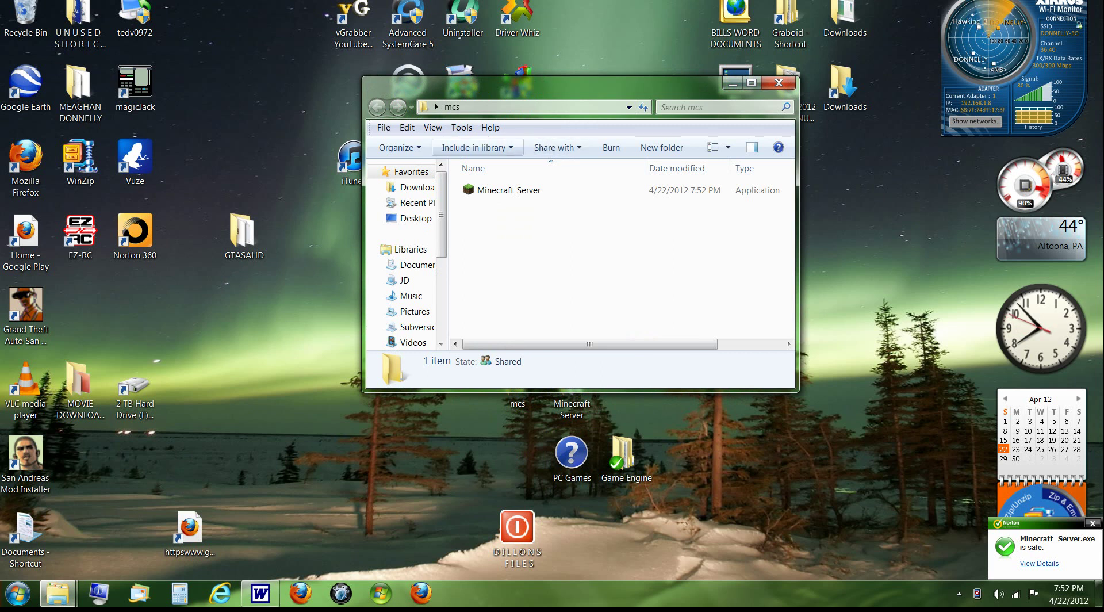
- Run Minecraft_Server past the security warning, let it generate the world, then enter stop
left_click(509, 190)
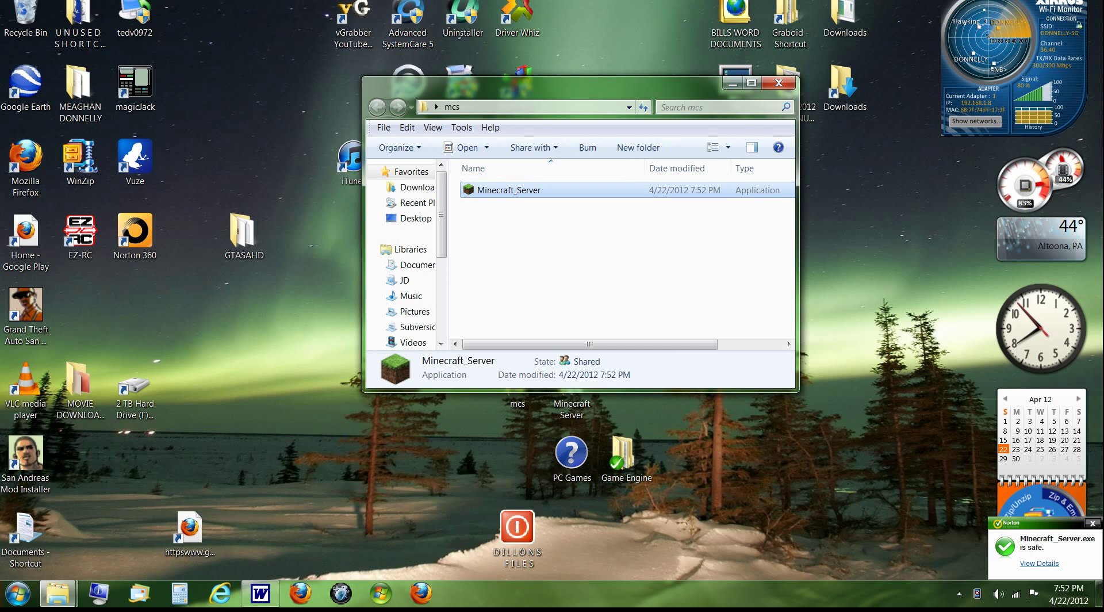
double_click(509, 190)
left_click(593, 304)
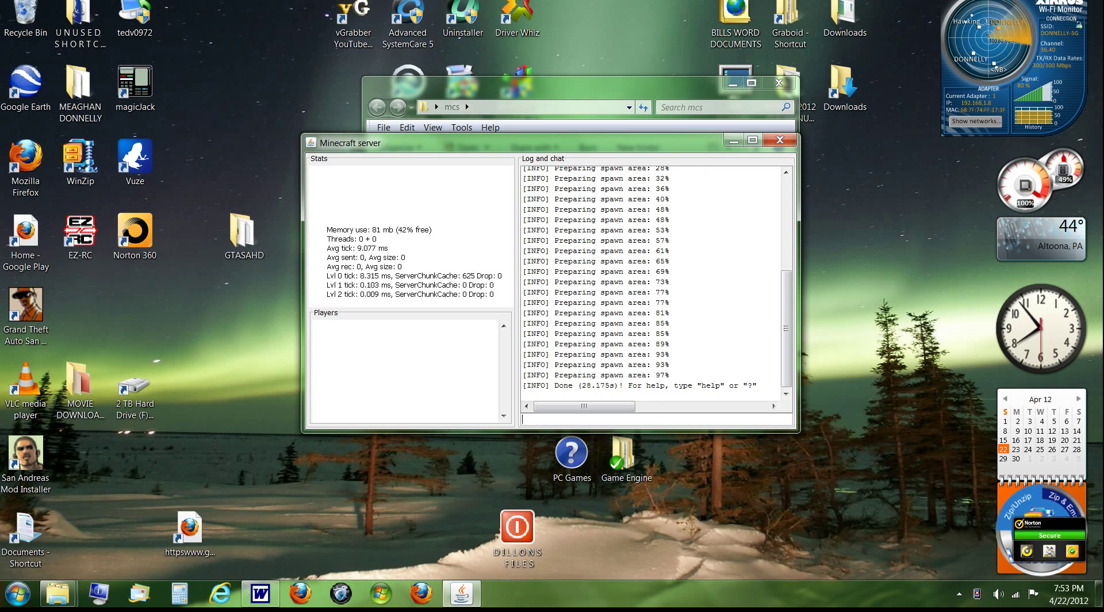
type("stop")
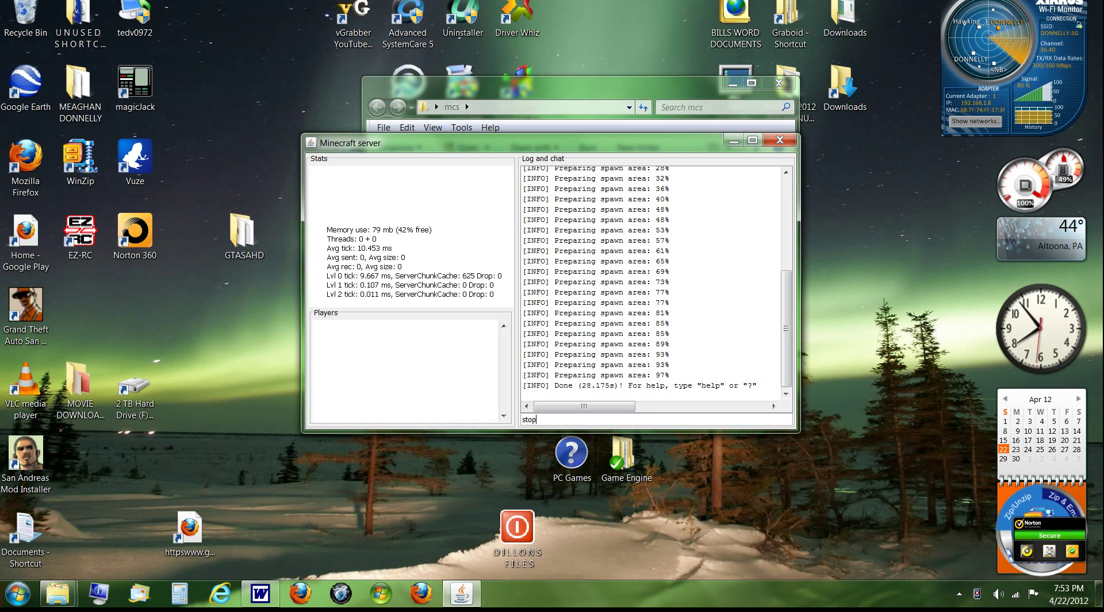
key("Return")
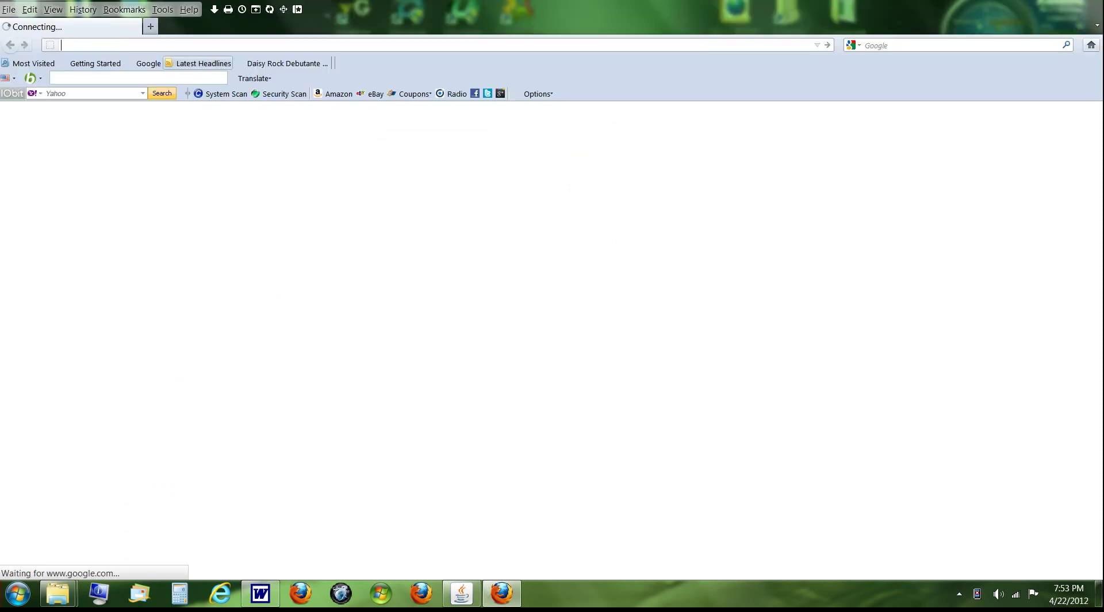
- Load whatismyip.com in Firefox and select the displayed public IP address
type("tismy")
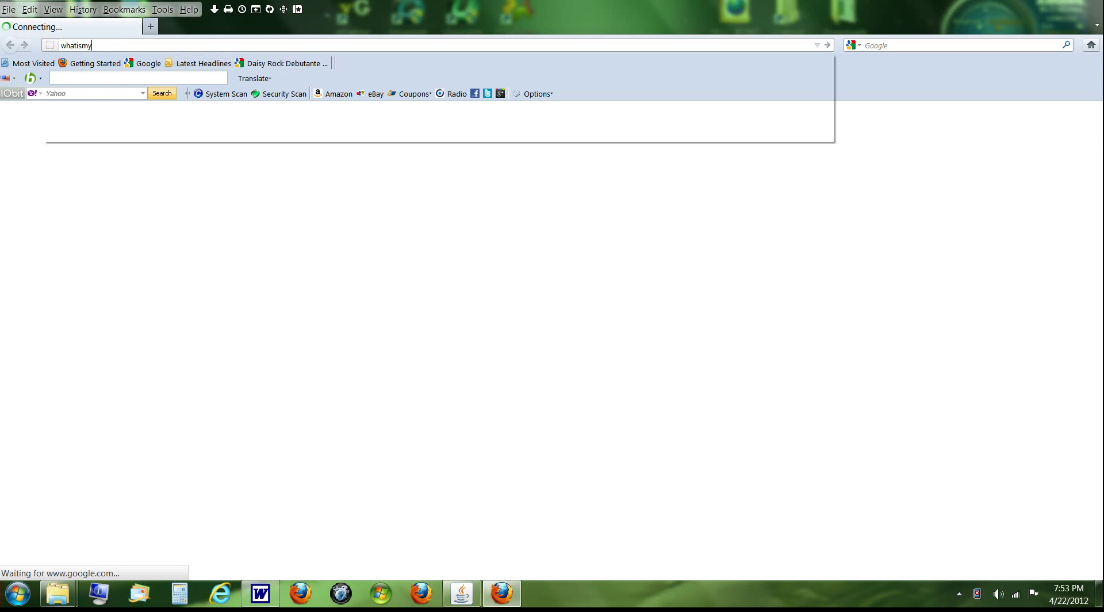
type("ip.com")
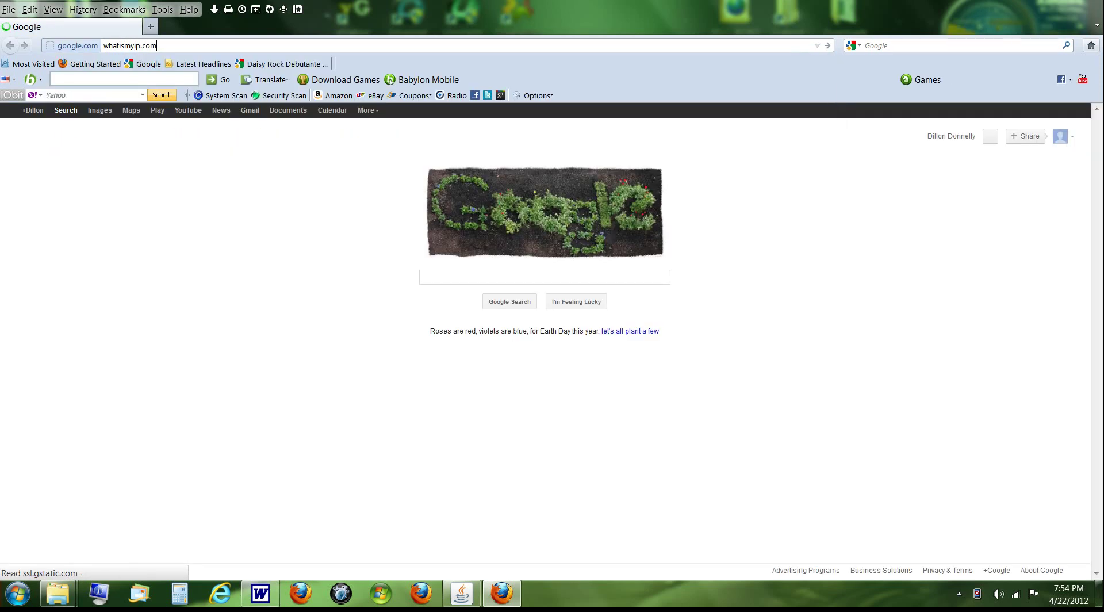
key("Return")
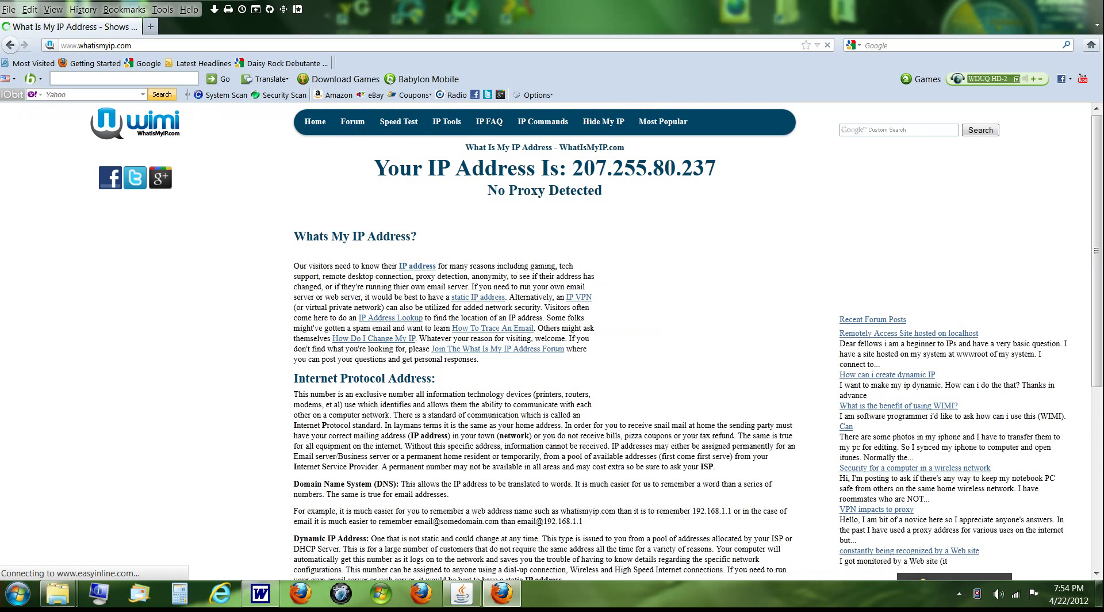
left_click_drag(715, 168, 613, 168)
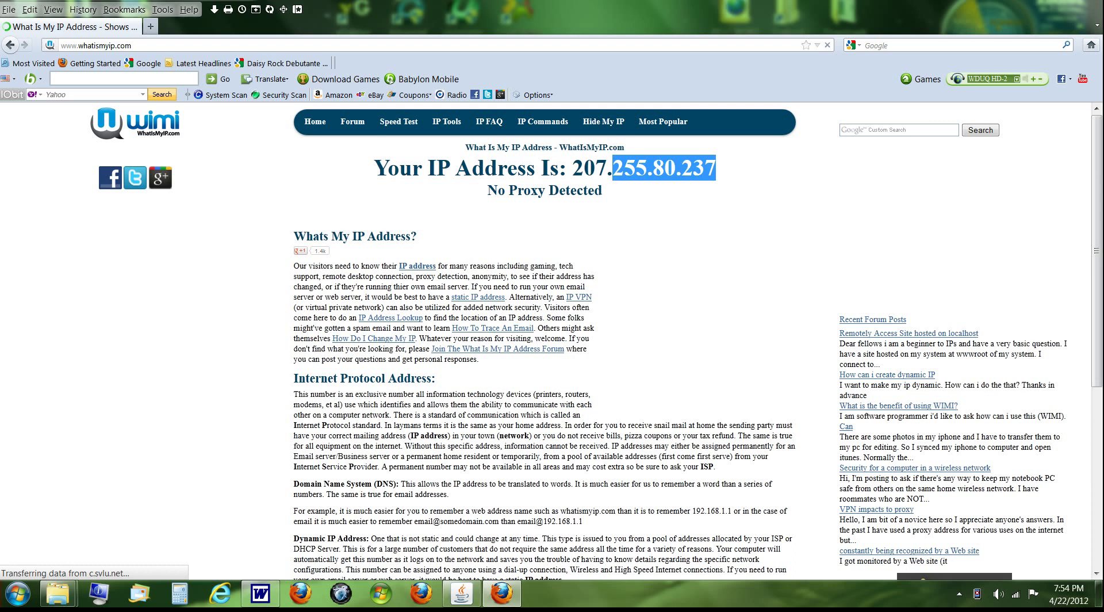
left_click_drag(612, 168, 572, 167)
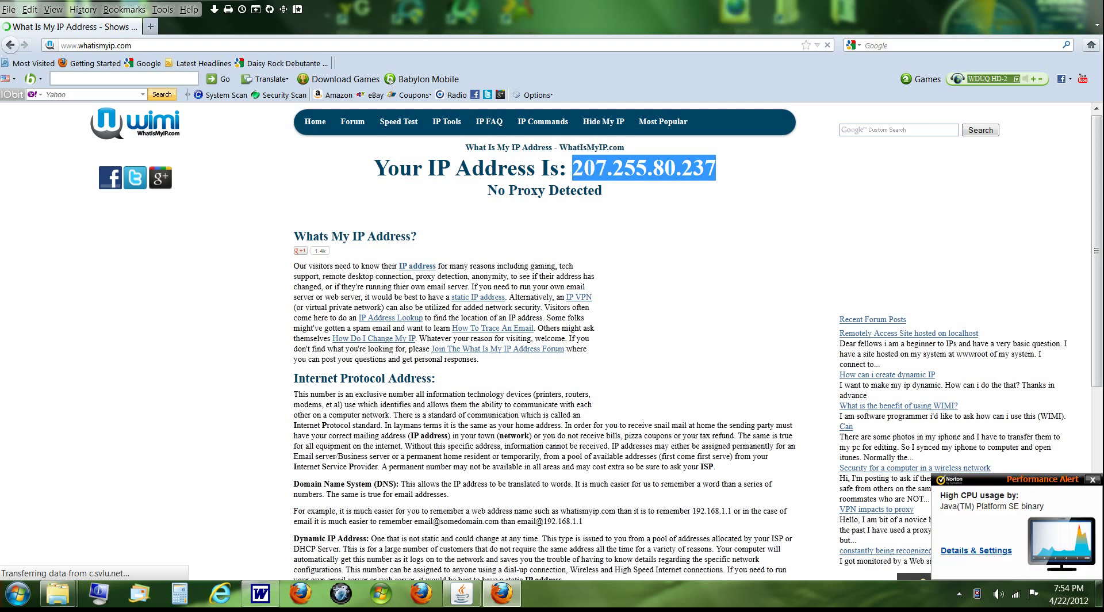
left_click(572, 168)
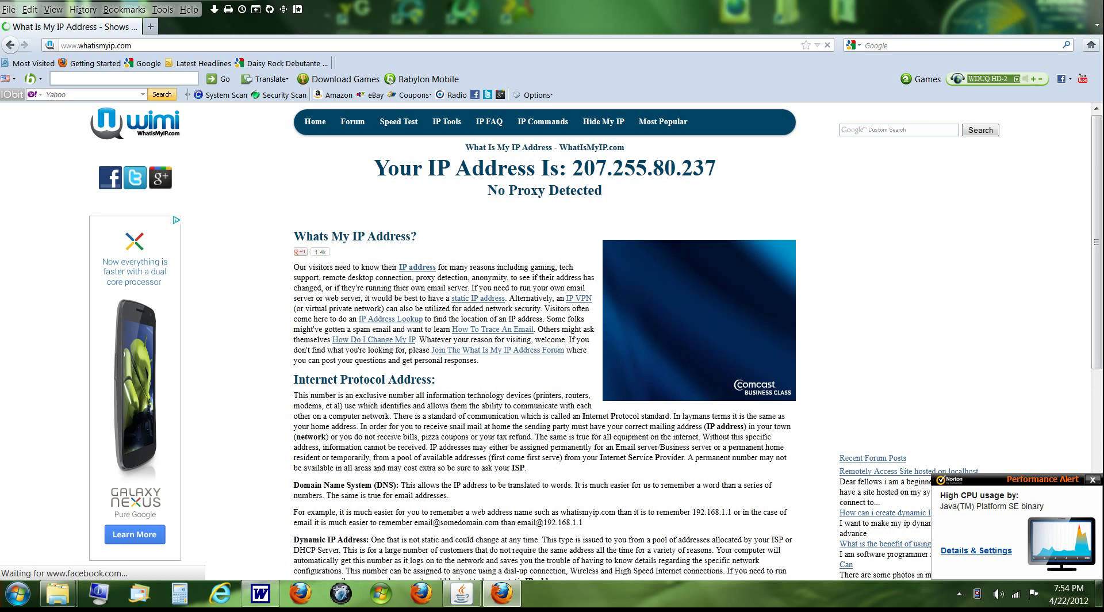
right_click(501, 593)
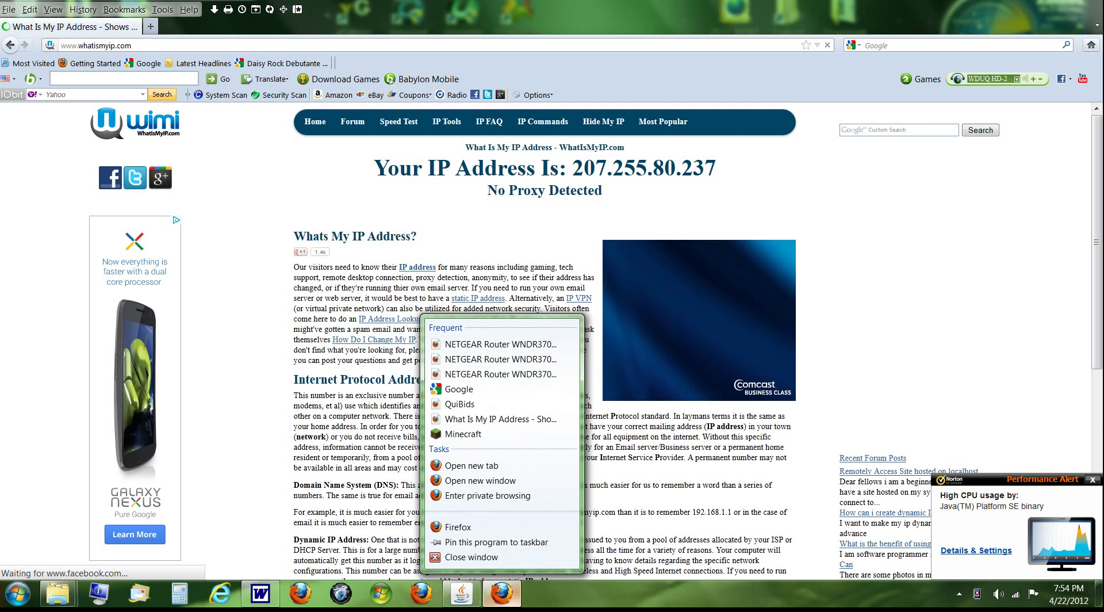
left_click(462, 593)
- Open Task Manager from the taskbar, end javaw.exe, then close Task Manager
left_click(462, 594)
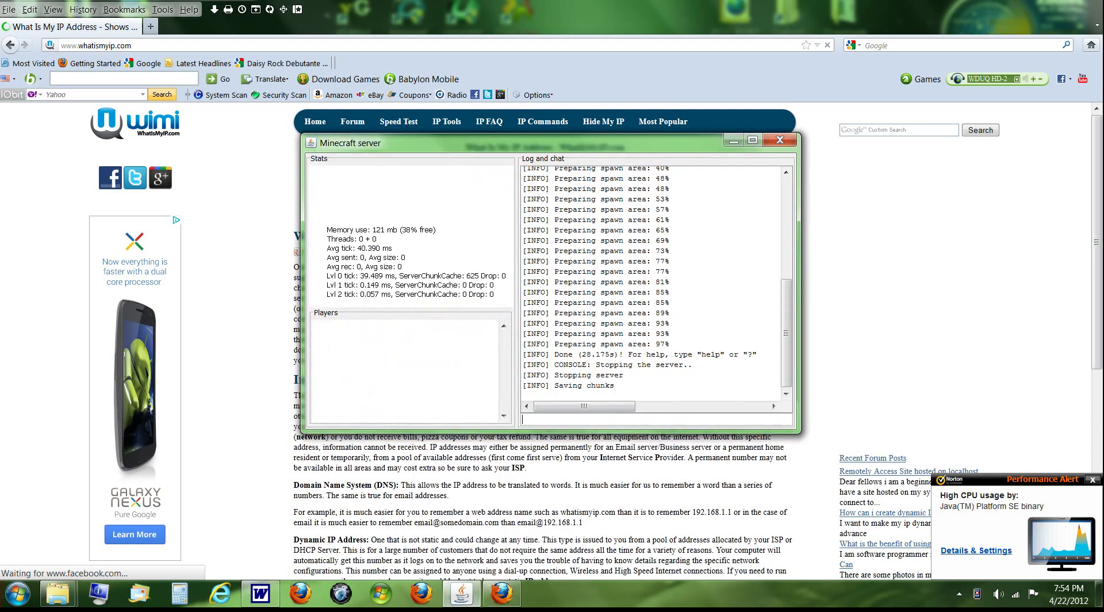
right_click(577, 601)
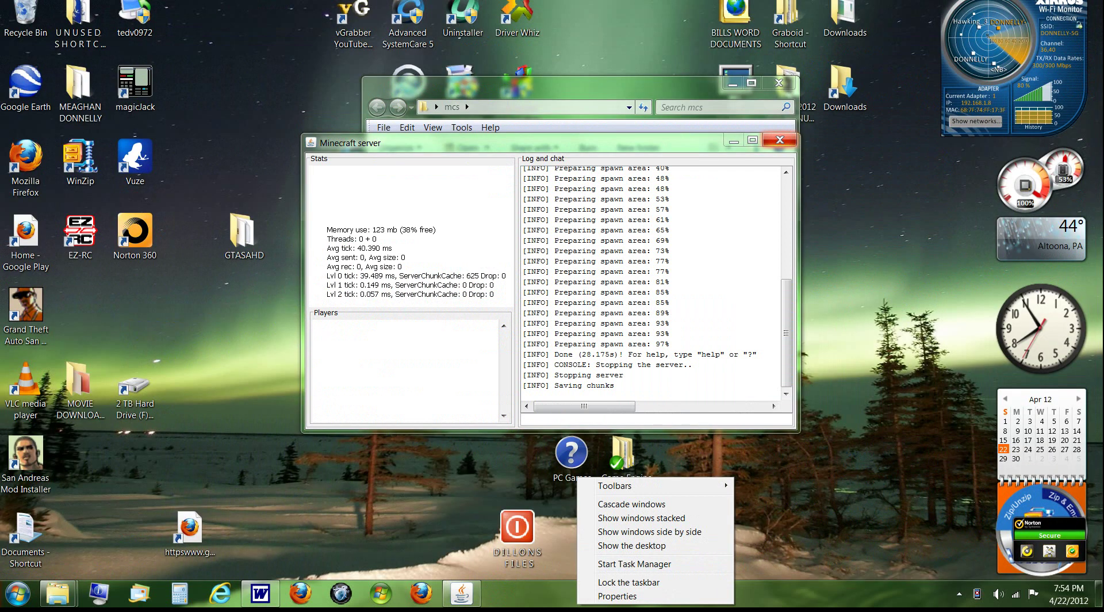
left_click(634, 564)
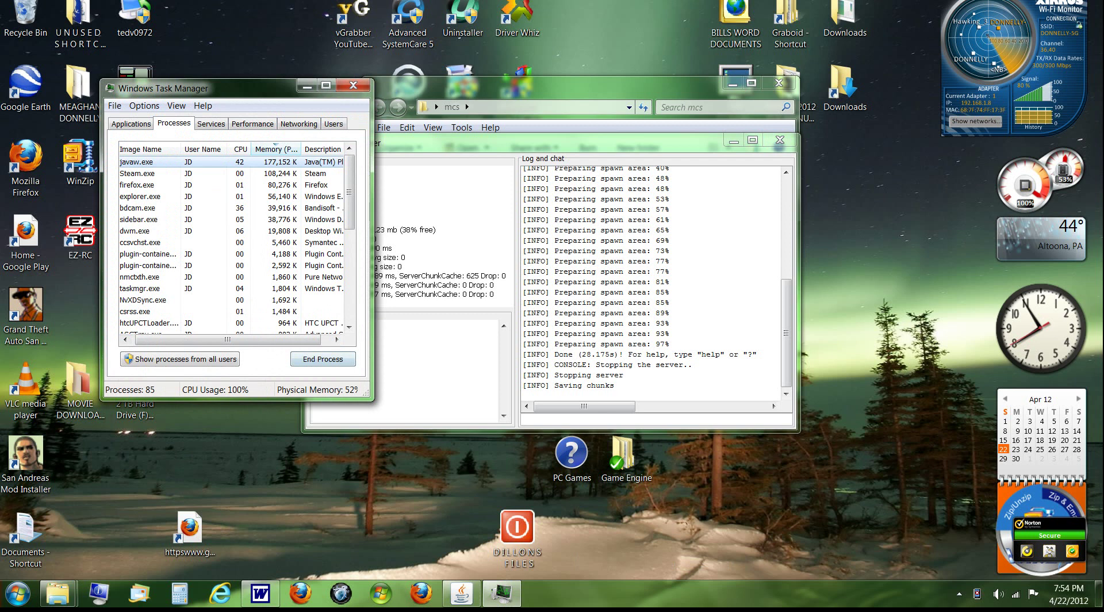
key("Delete")
key("Return")
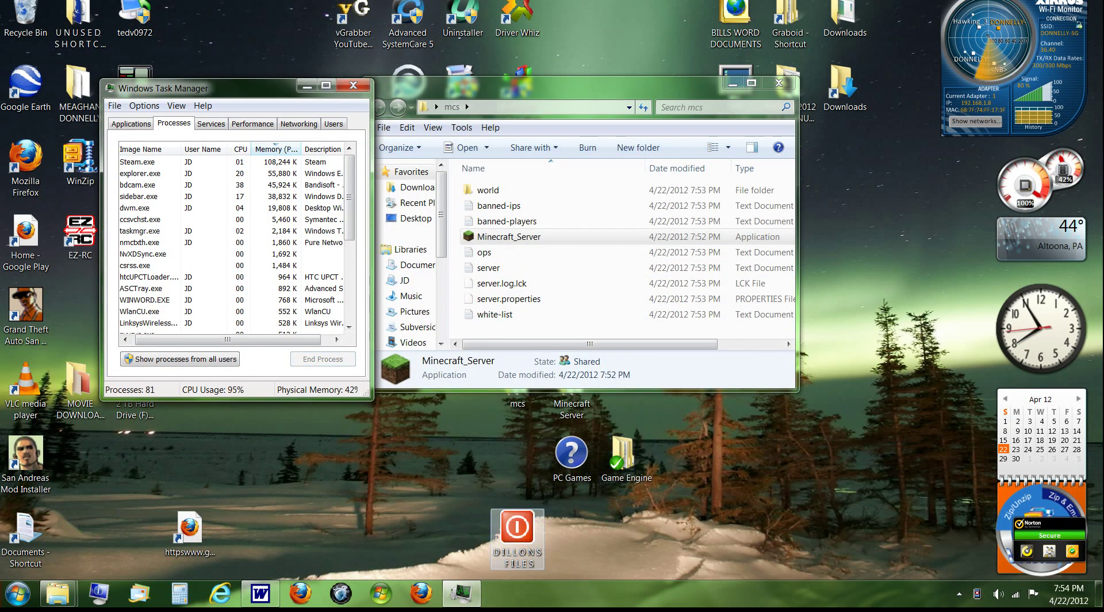
left_click(571, 459)
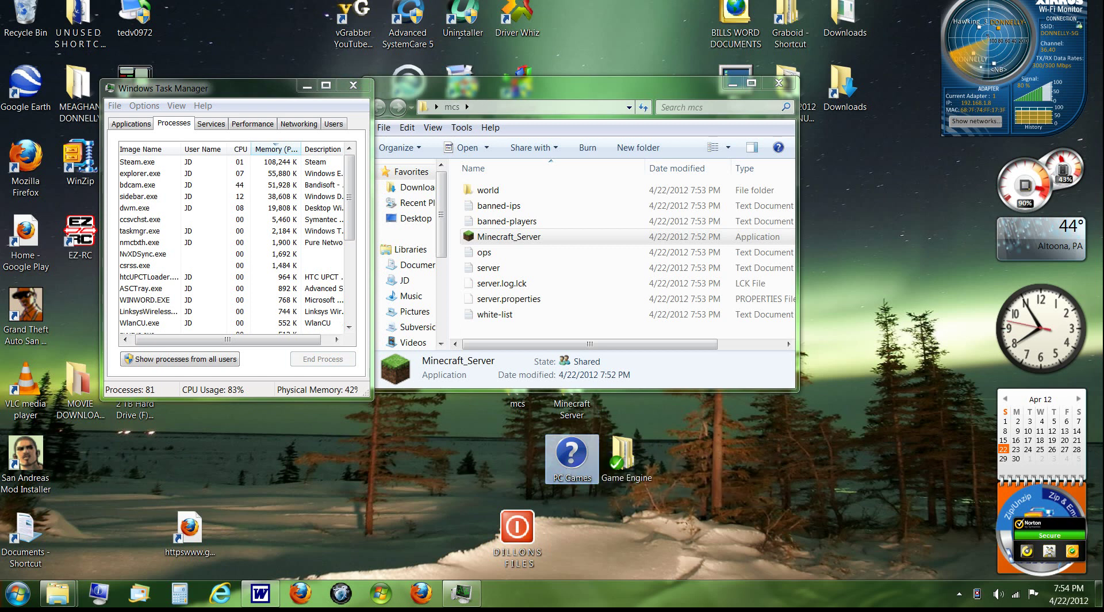
left_click(353, 85)
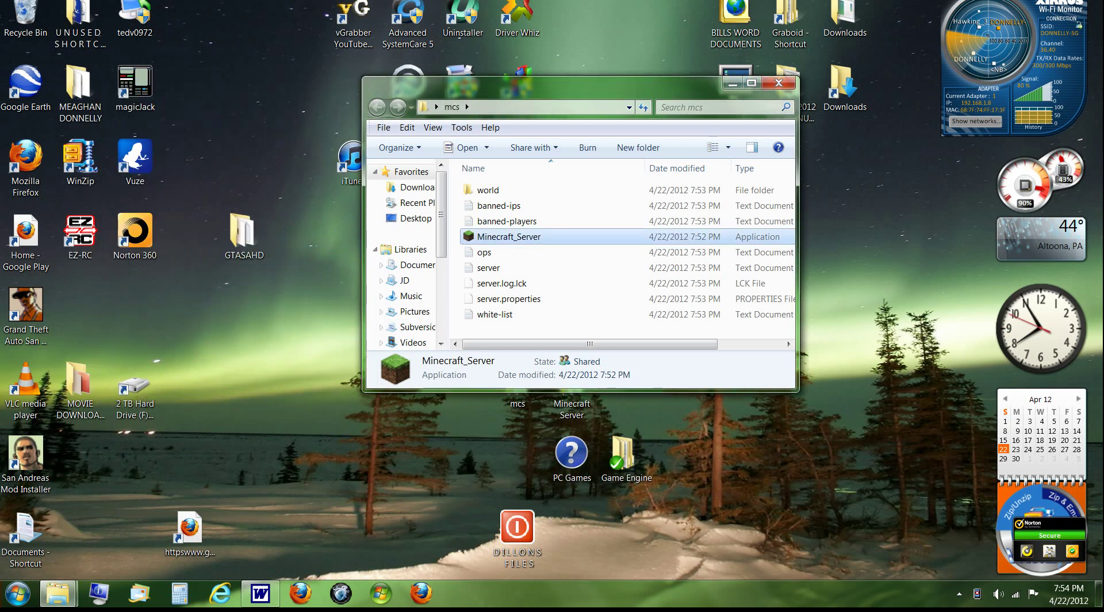
- Launch Minecraft from the PC Games folder
double_click(572, 453)
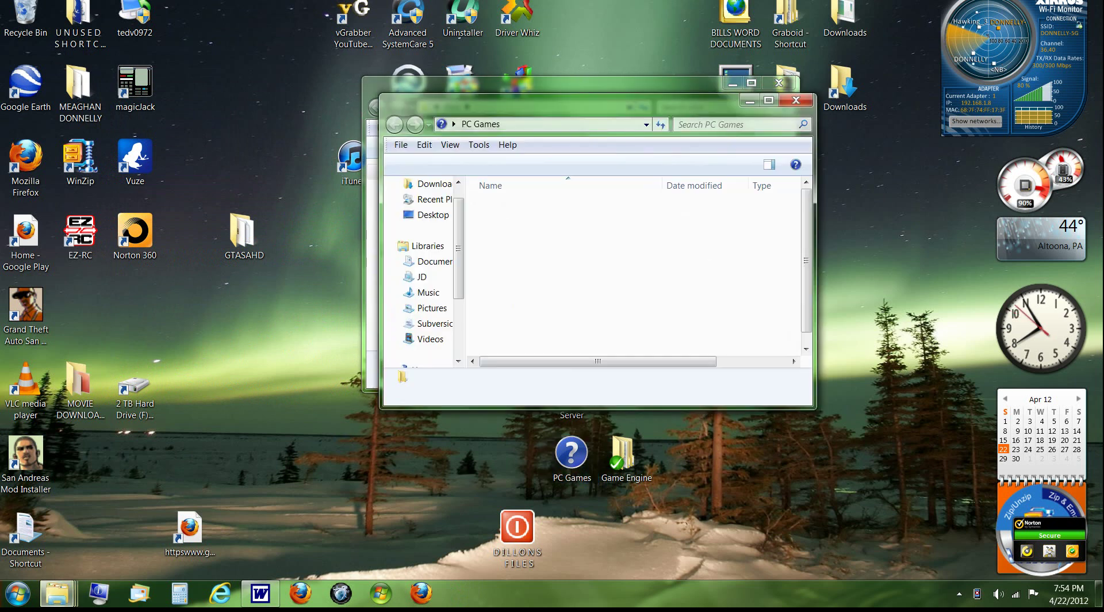
scroll(518, 331, "down", 1)
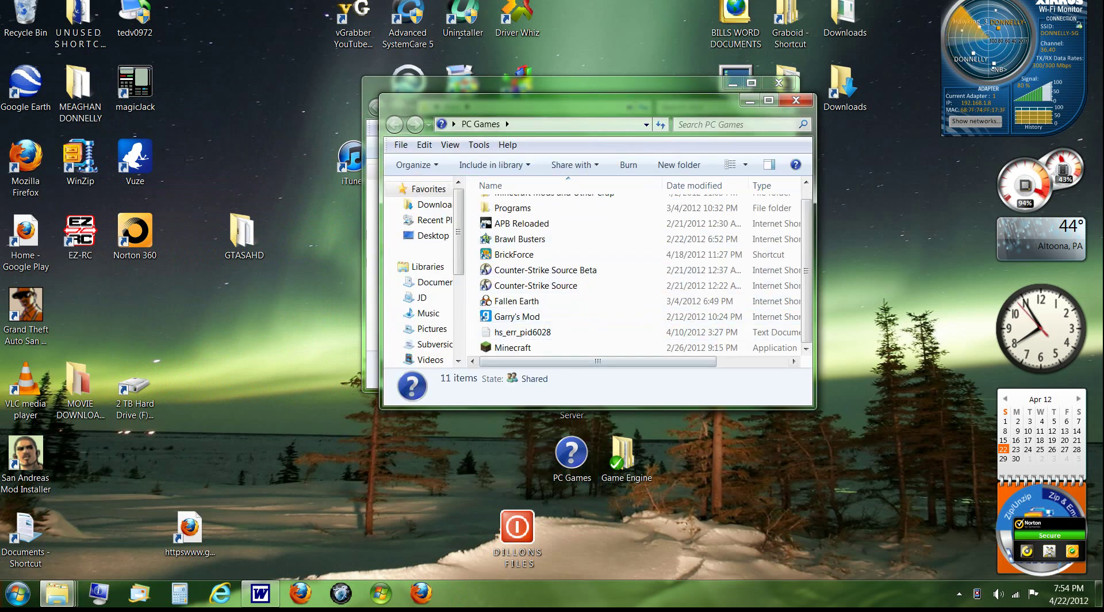
double_click(512, 348)
left_click(593, 304)
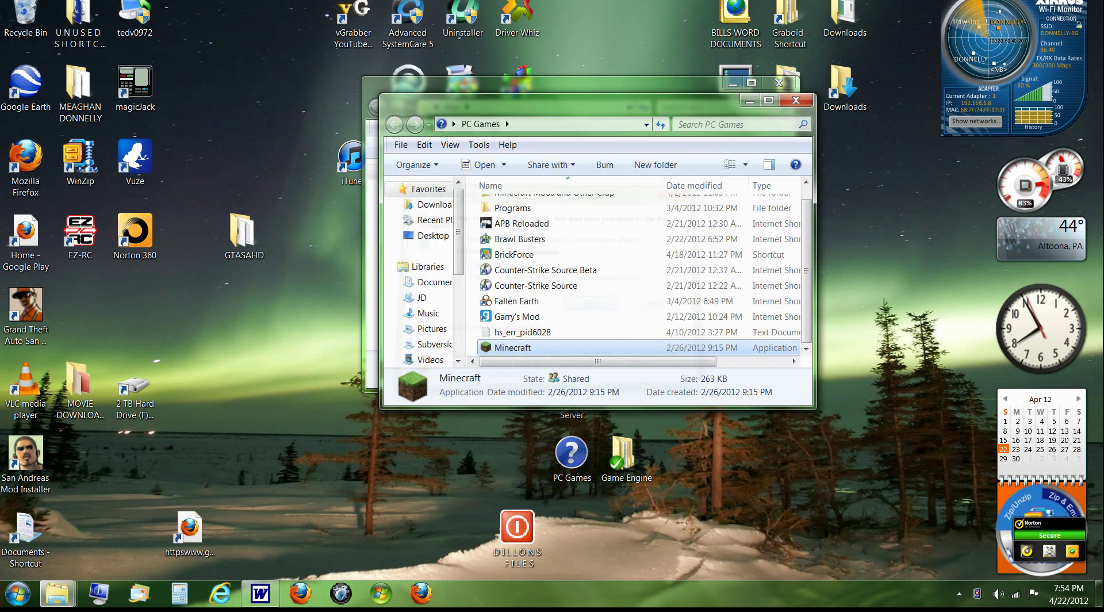
- Log in to the Minecraft launcher and relaunch Minecraft_Server from the mcs folder
left_click(750, 101)
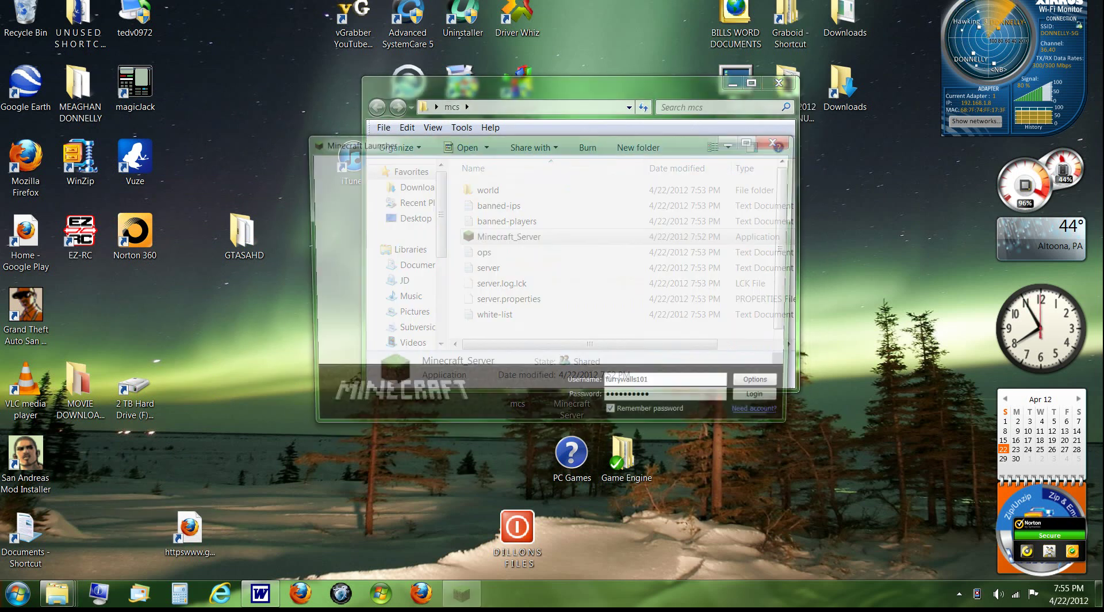
key("Return")
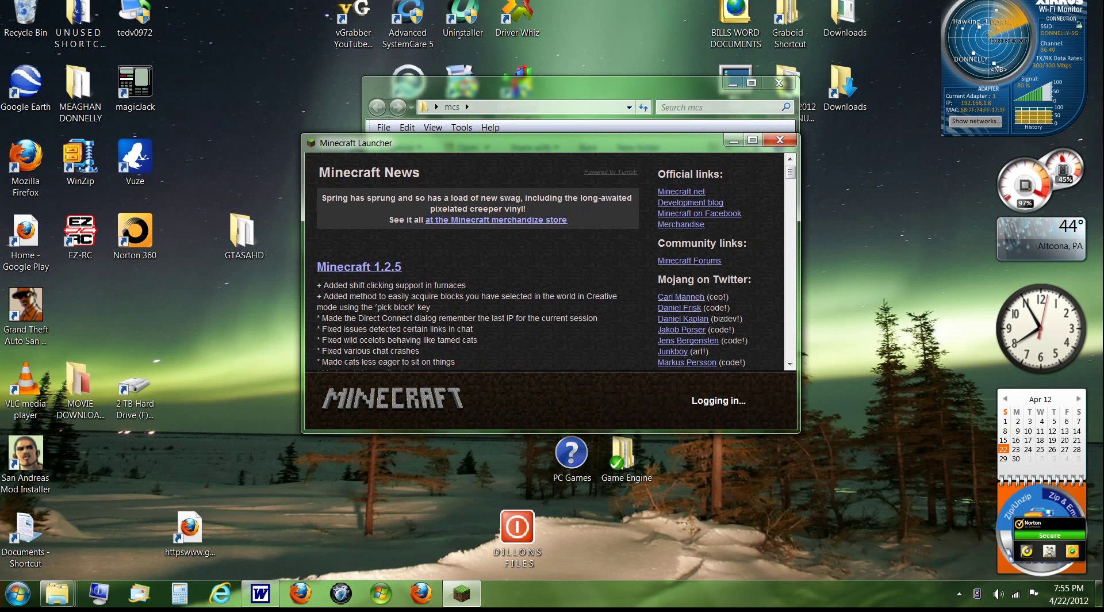
double_click(509, 237)
left_click(593, 303)
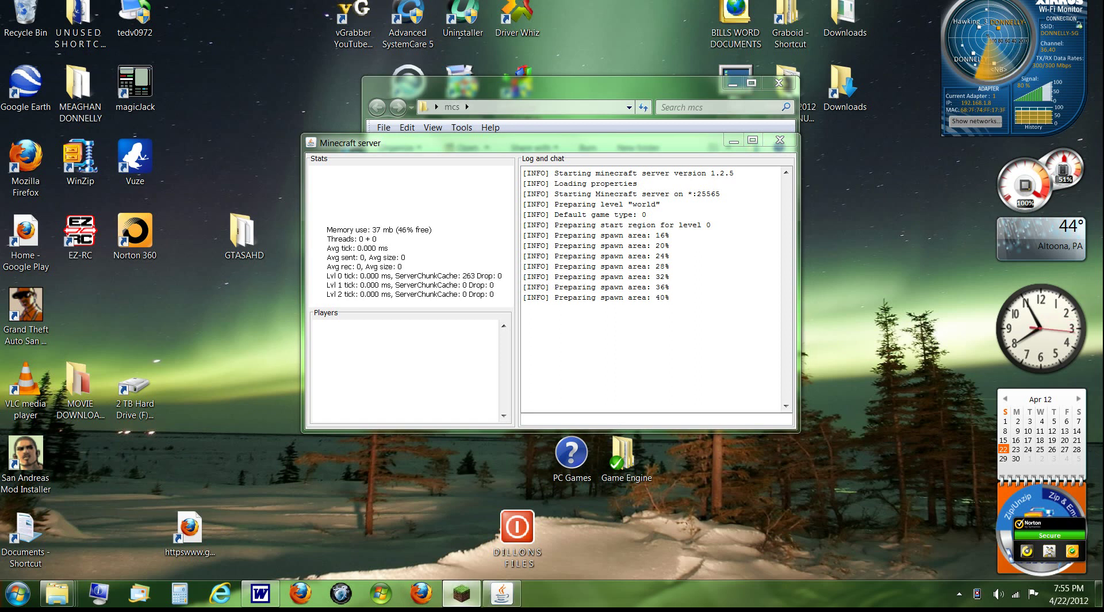
- Refresh the multiplayer list and join the local 'Minecraft Server', now online at 0/20 players
mouse_move(461, 595)
left_click(461, 595)
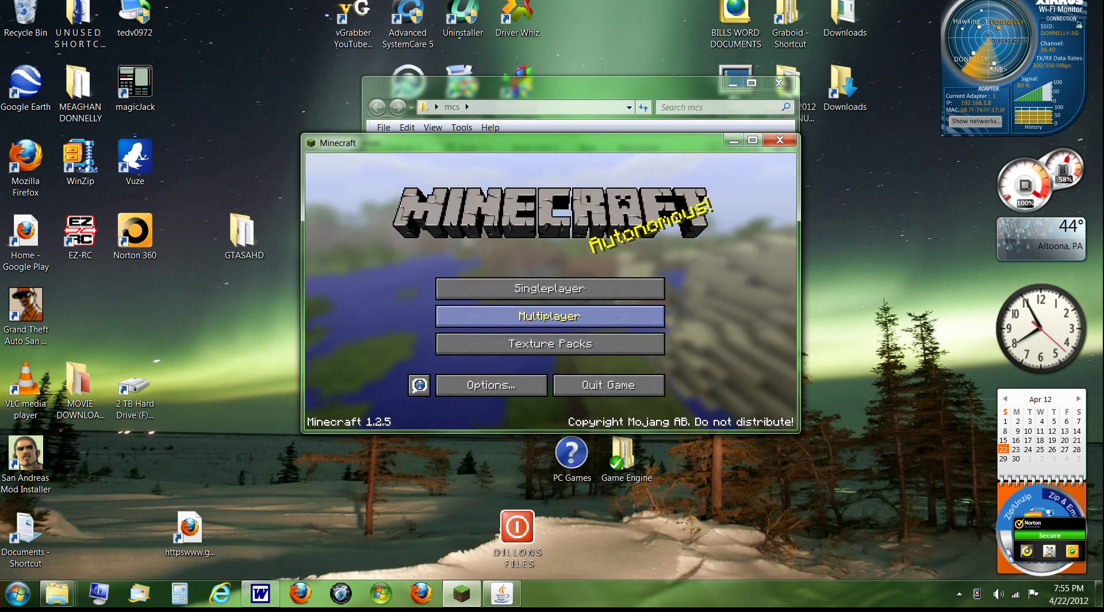
left_click(549, 315)
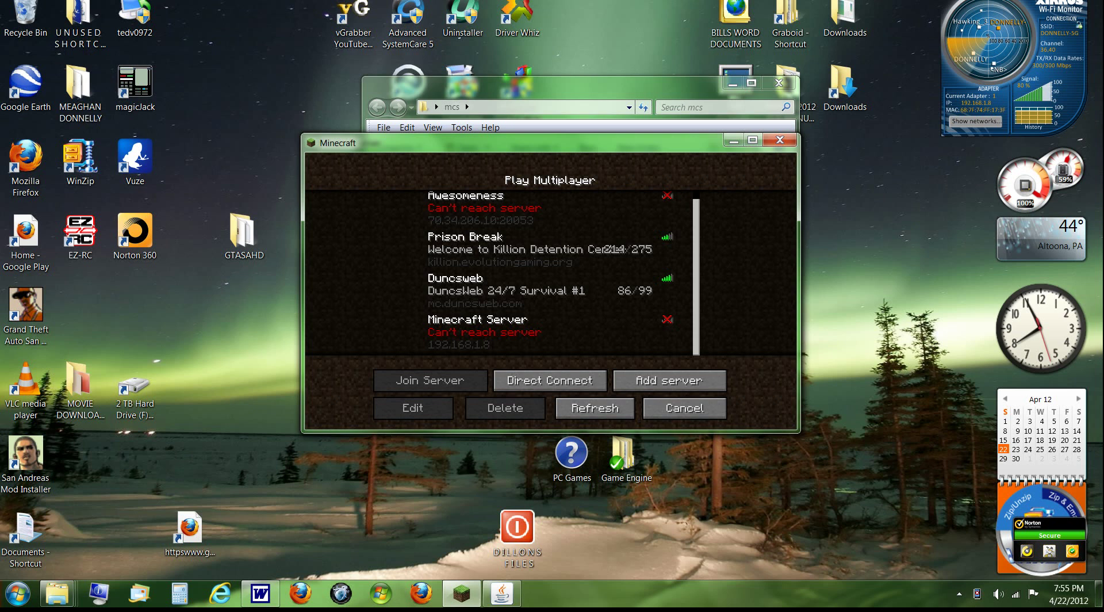
left_click_drag(368, 143, 413, 231)
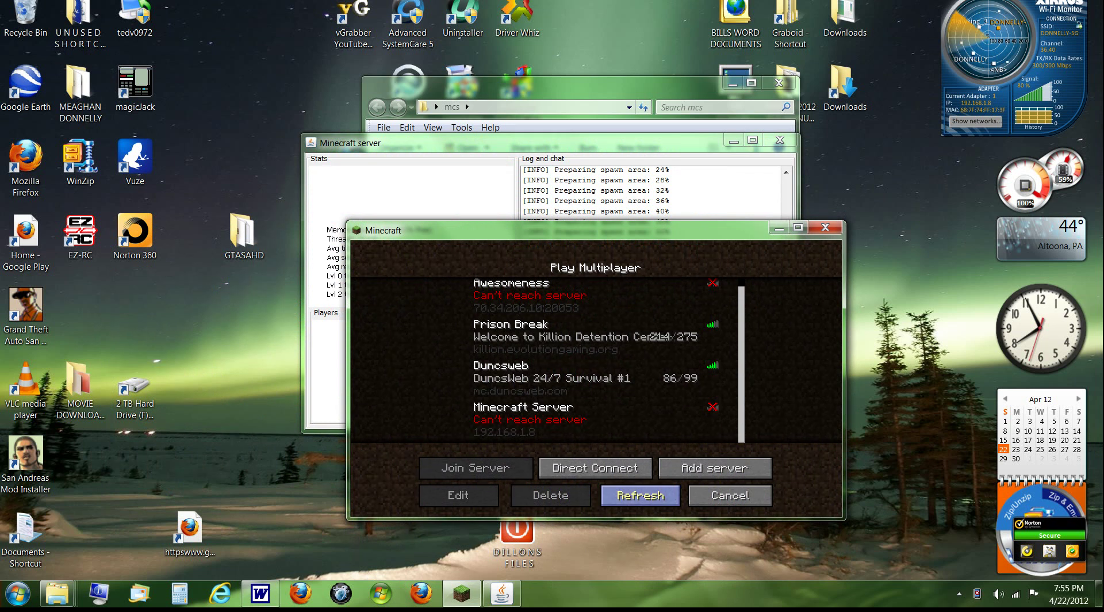
left_click(638, 493)
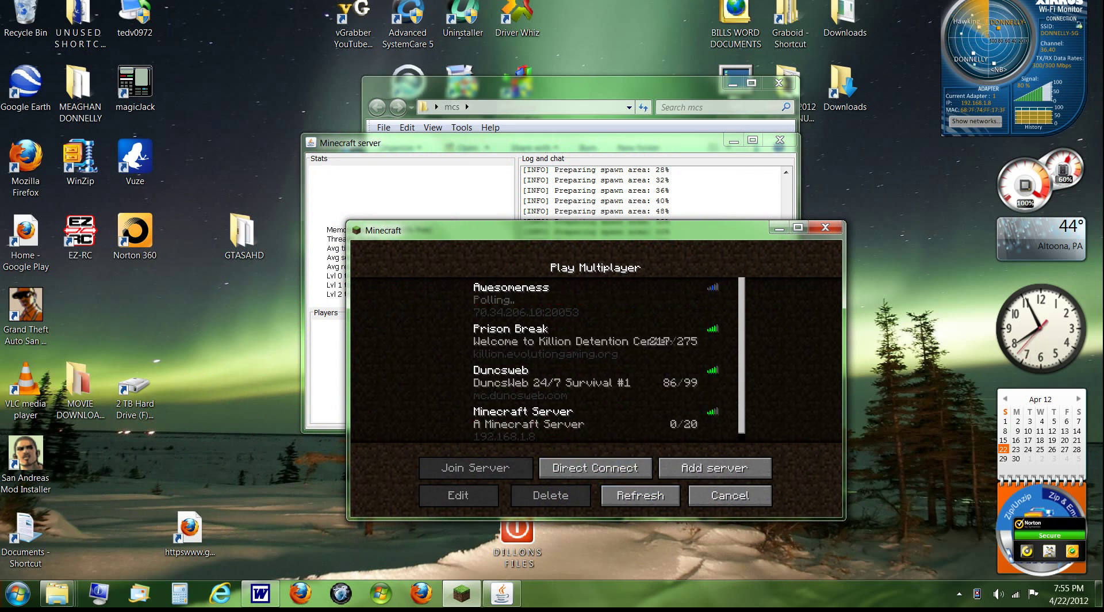
left_click(542, 424)
left_click(475, 467)
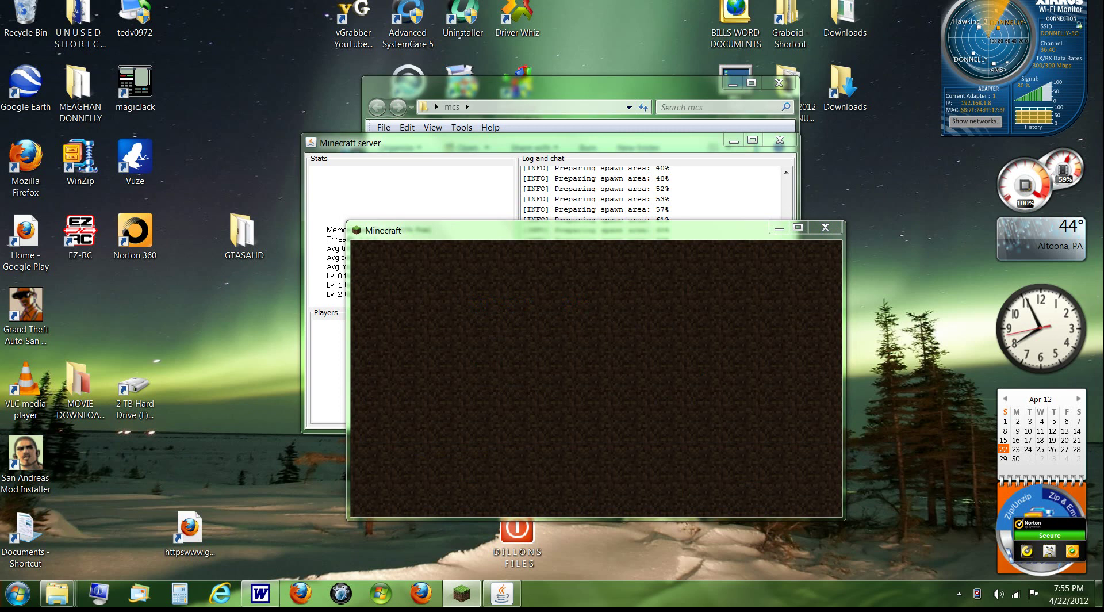
- Resume the game, mine out the grass block ahead, then switch to the server console window
key("alt+Tab")
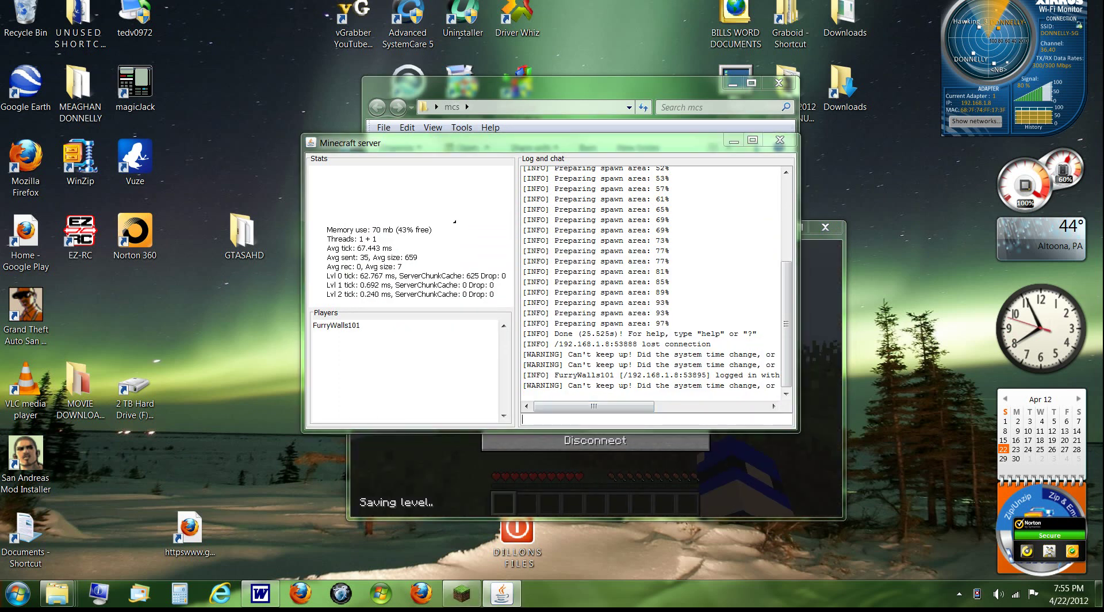
key("alt+Tab")
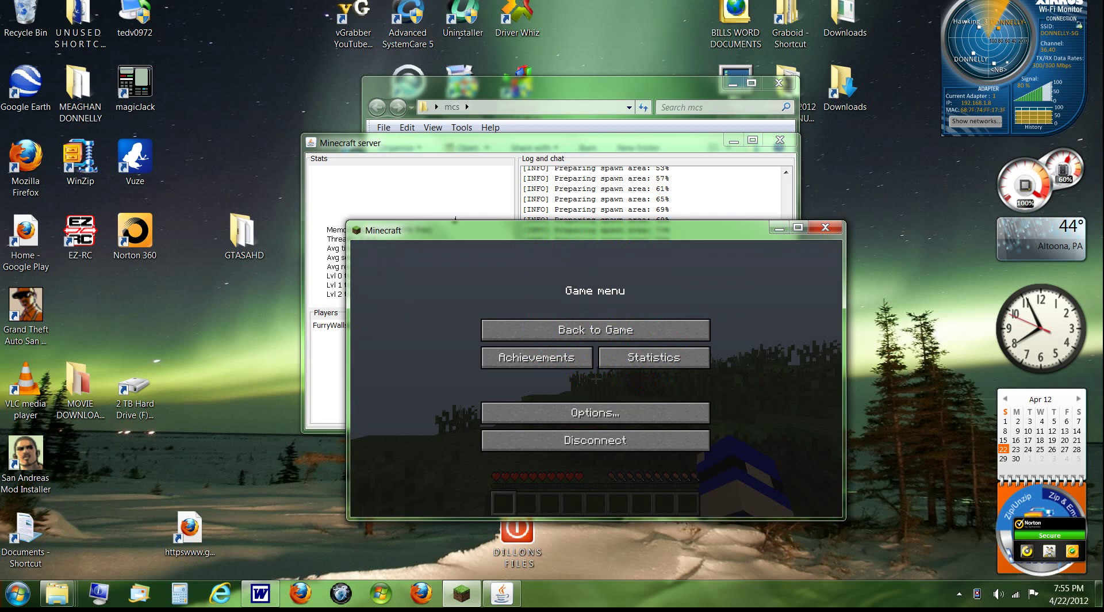
left_click(595, 329)
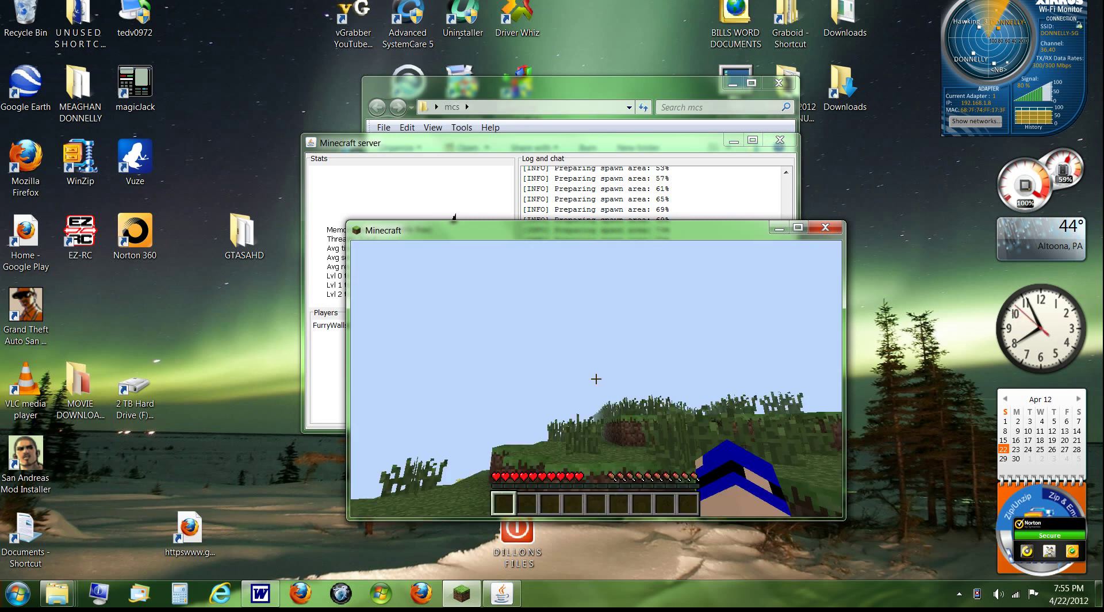
mouse_move(595, 378)
left_click(595, 378)
left_click(596, 379)
left_click_drag(596, 379, 596, 379)
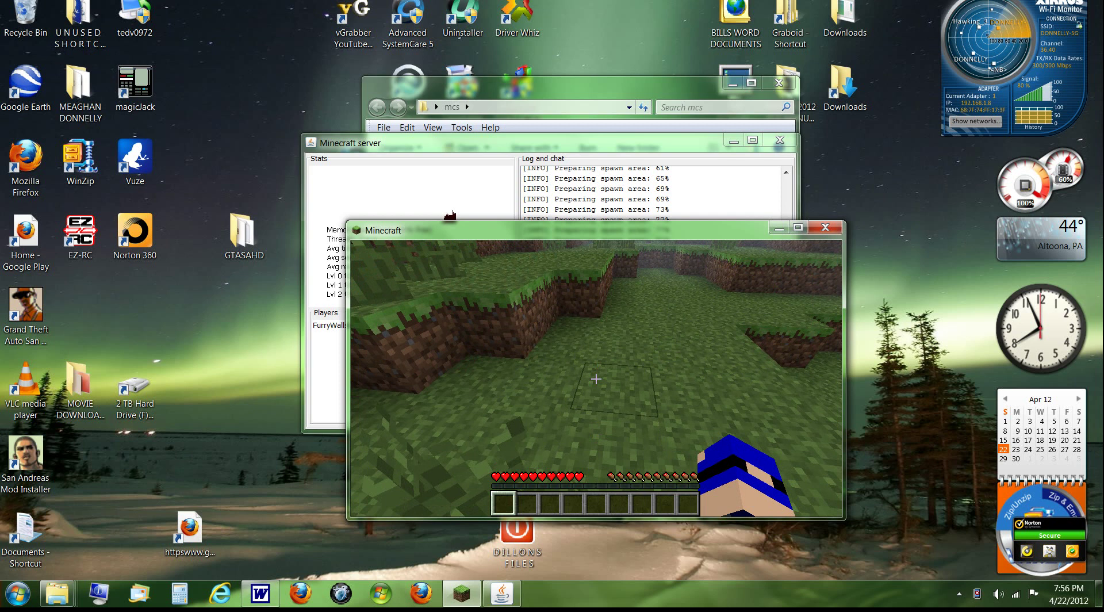
key("Escape")
left_click(598, 143)
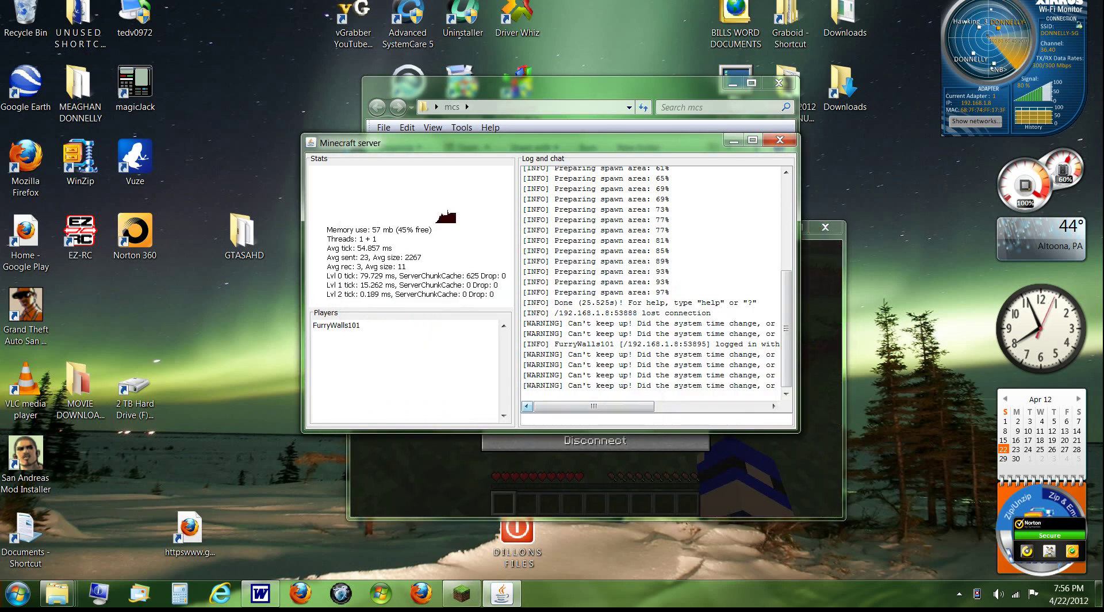
- Select the connected player and run 'op' with their username in the server console
left_click(351, 325)
left_click(350, 325)
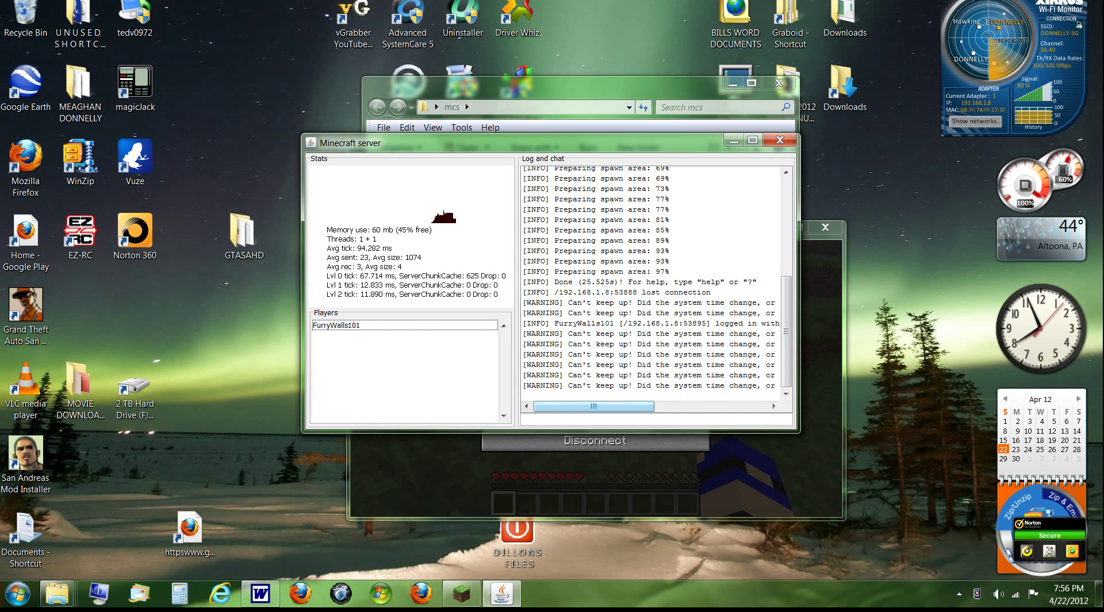
left_click(569, 419)
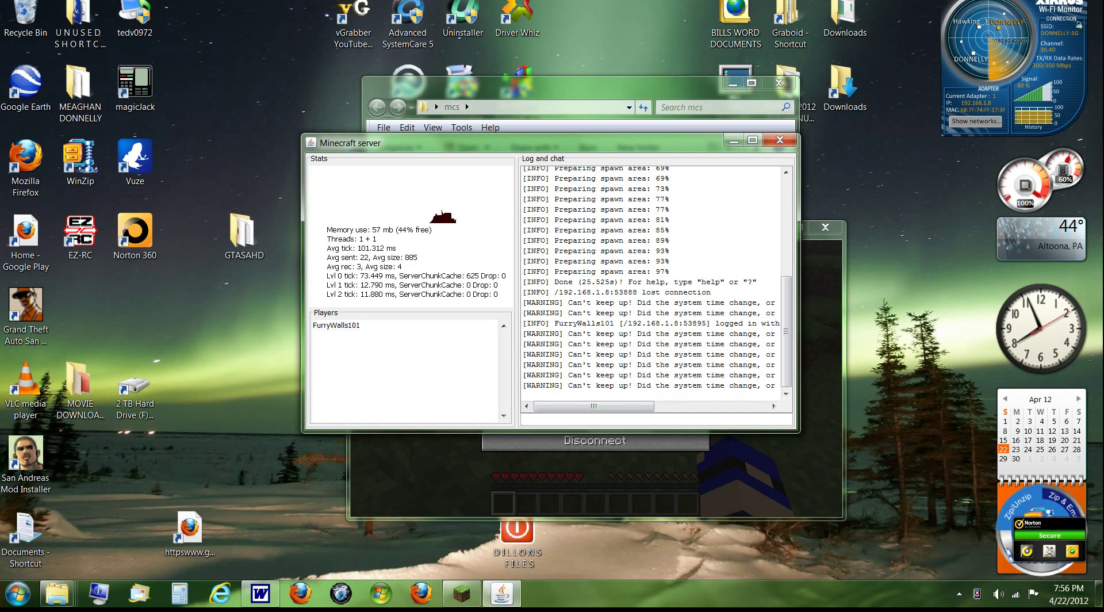
type("op furrywalls101")
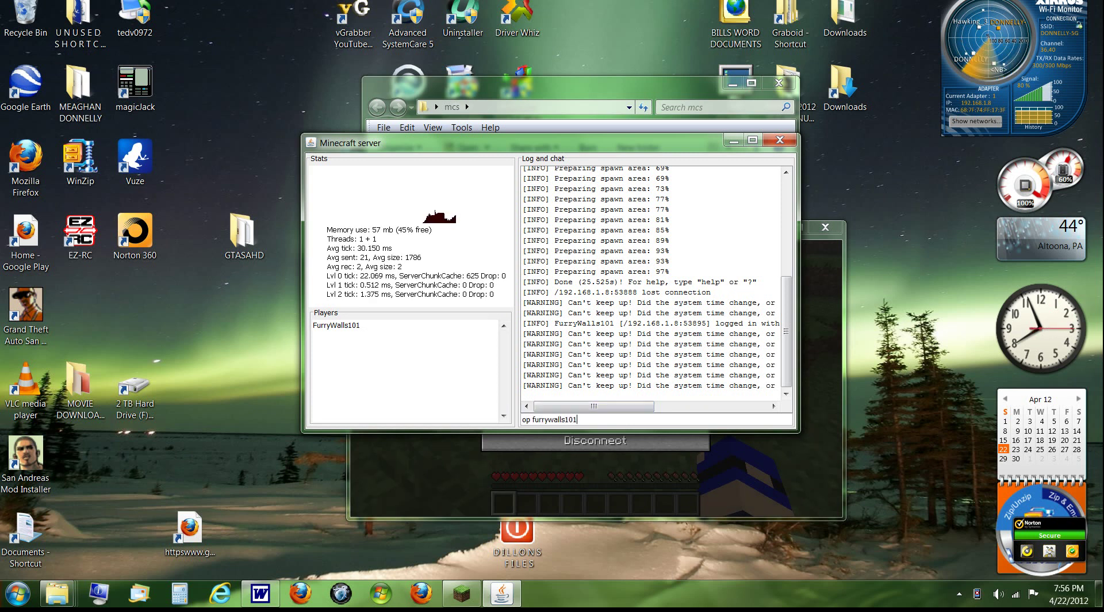
key("Return")
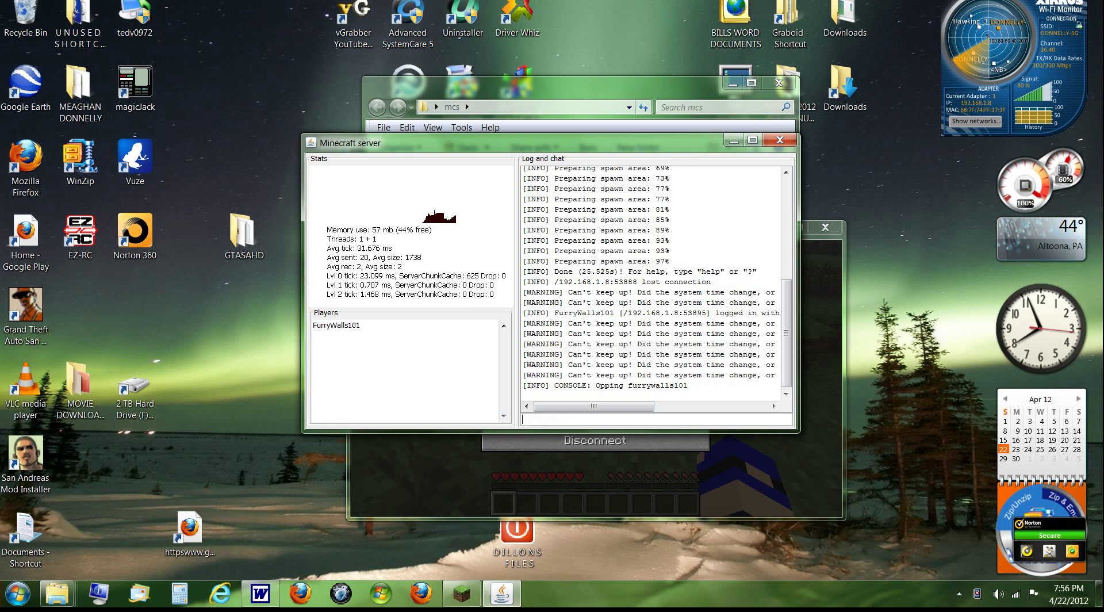
- Back in the game as op, mine another grass block, walk forward, and pause
key("alt+Tab")
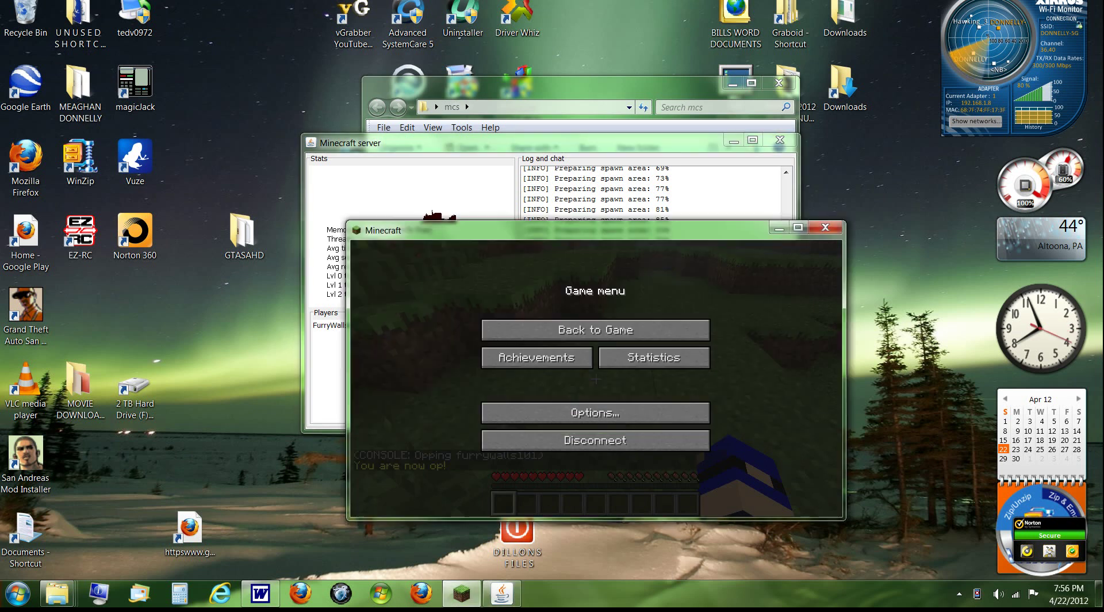
key("Escape")
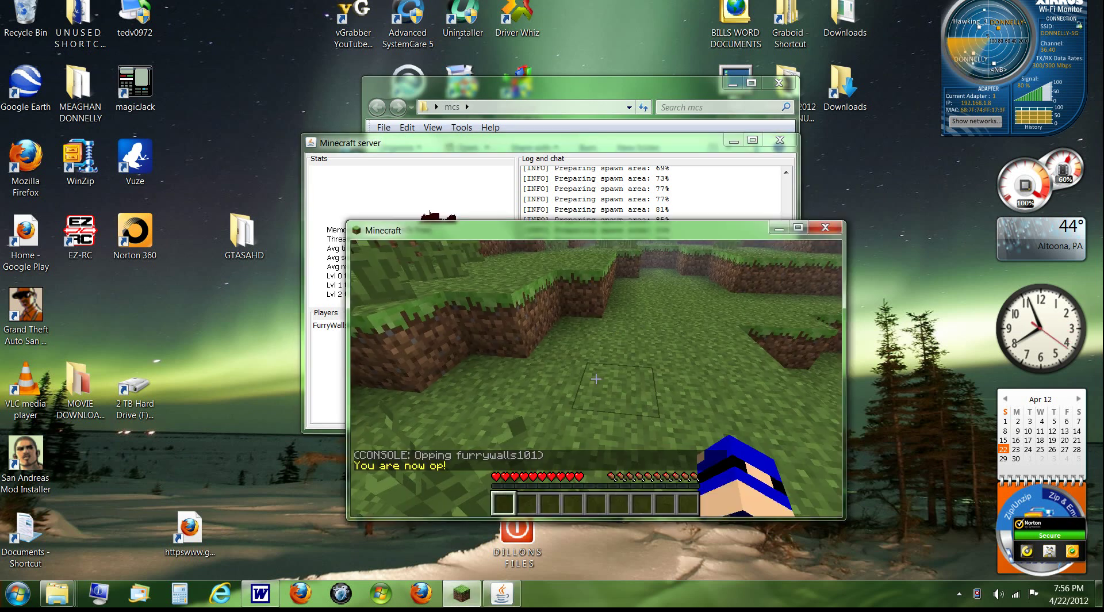
left_click(596, 379)
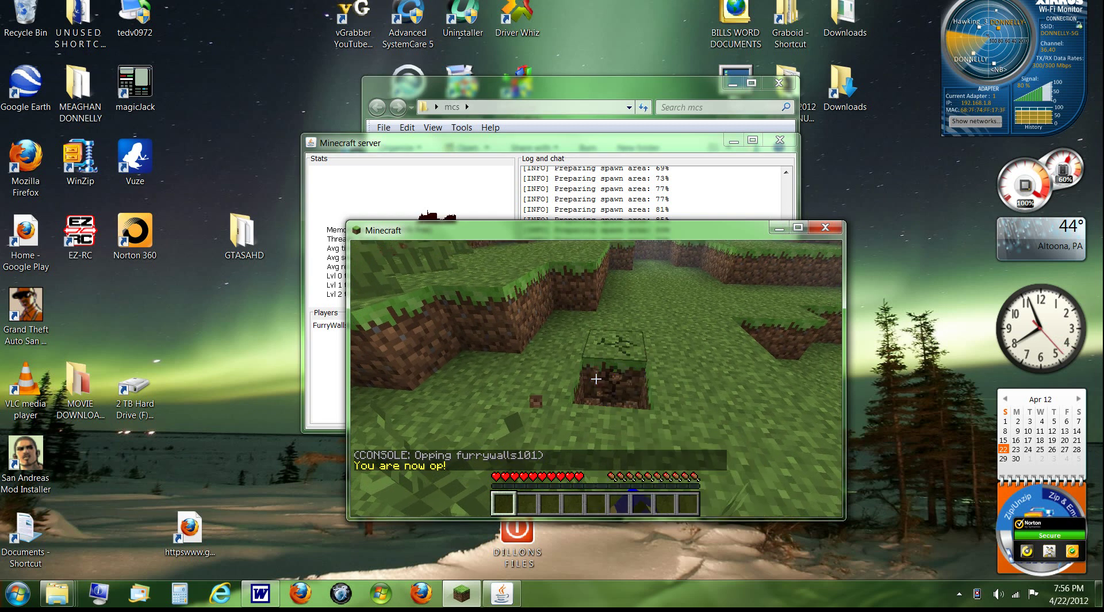
key("w")
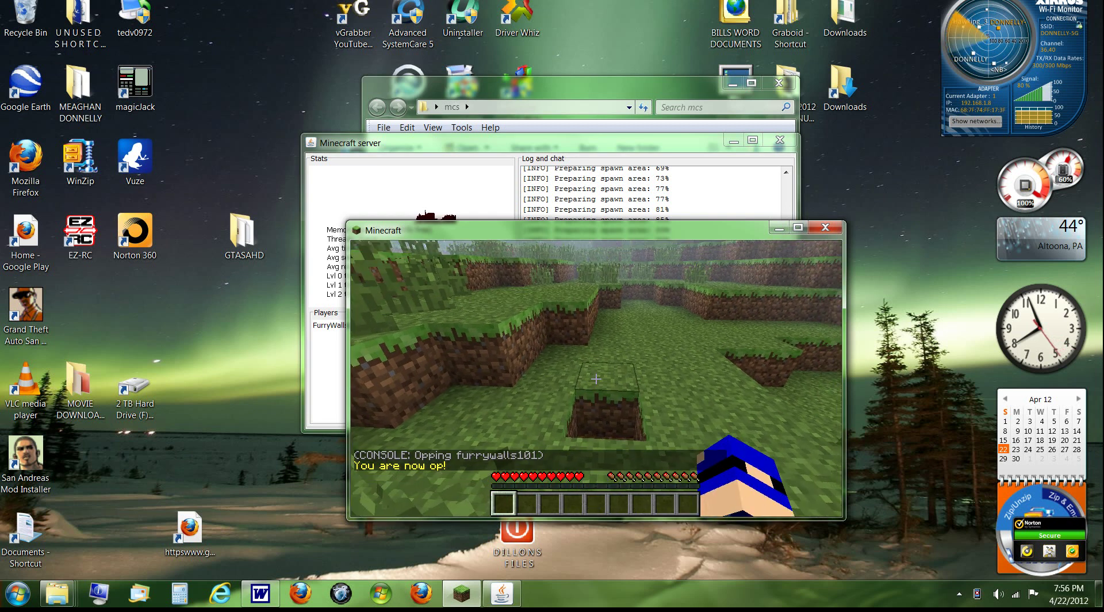
key("Escape")
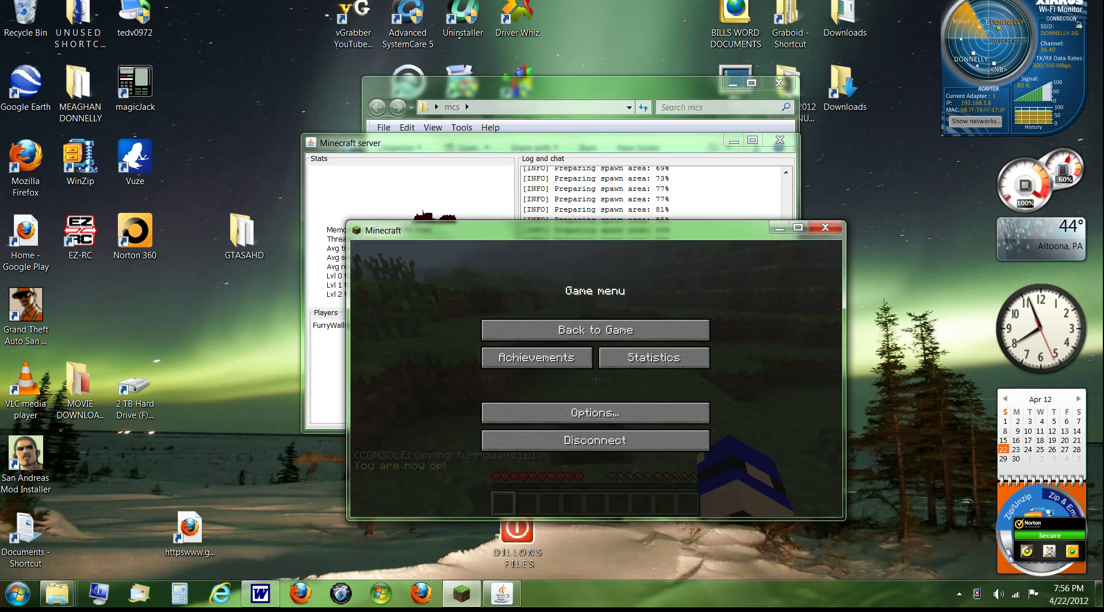
left_click(595, 329)
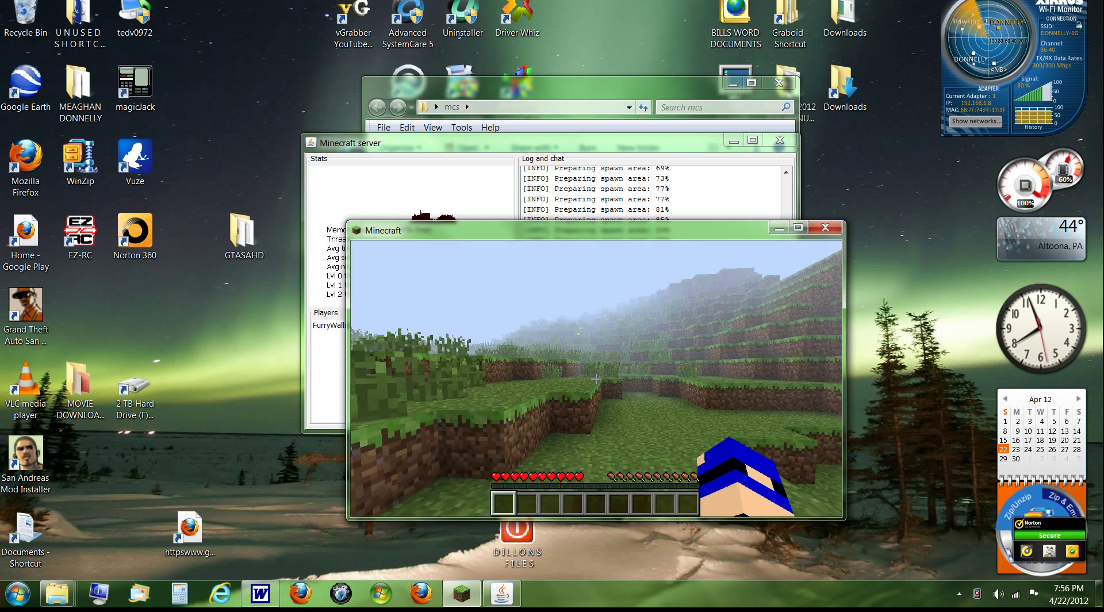
key("Escape")
- End both javaw.exe processes in Task Manager, then close the mcs folder and Task Manager
right_click(598, 593)
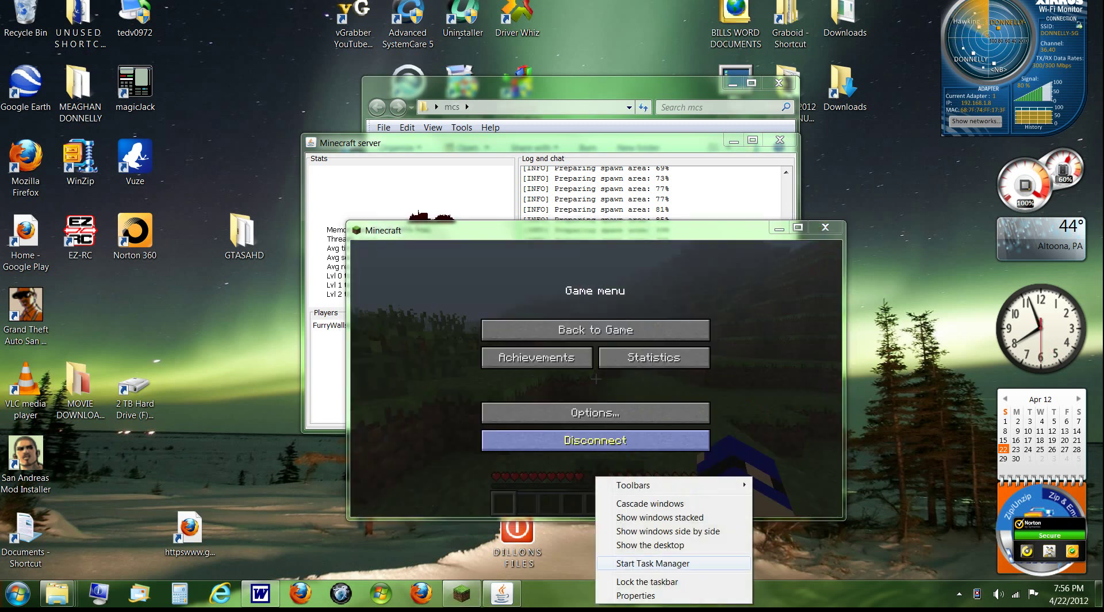
left_click(632, 564)
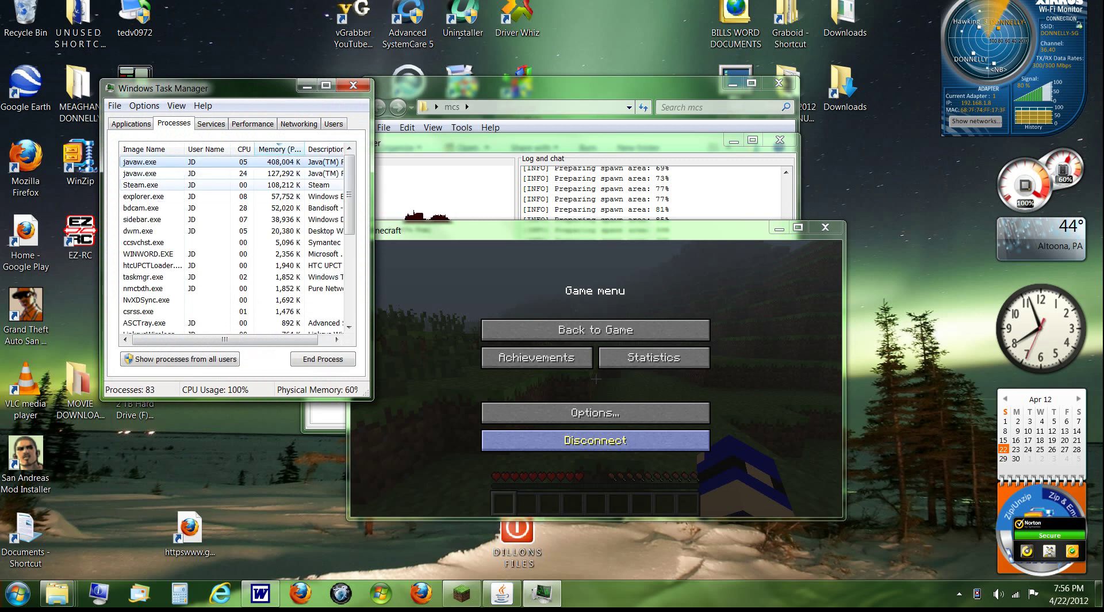
left_click(323, 358)
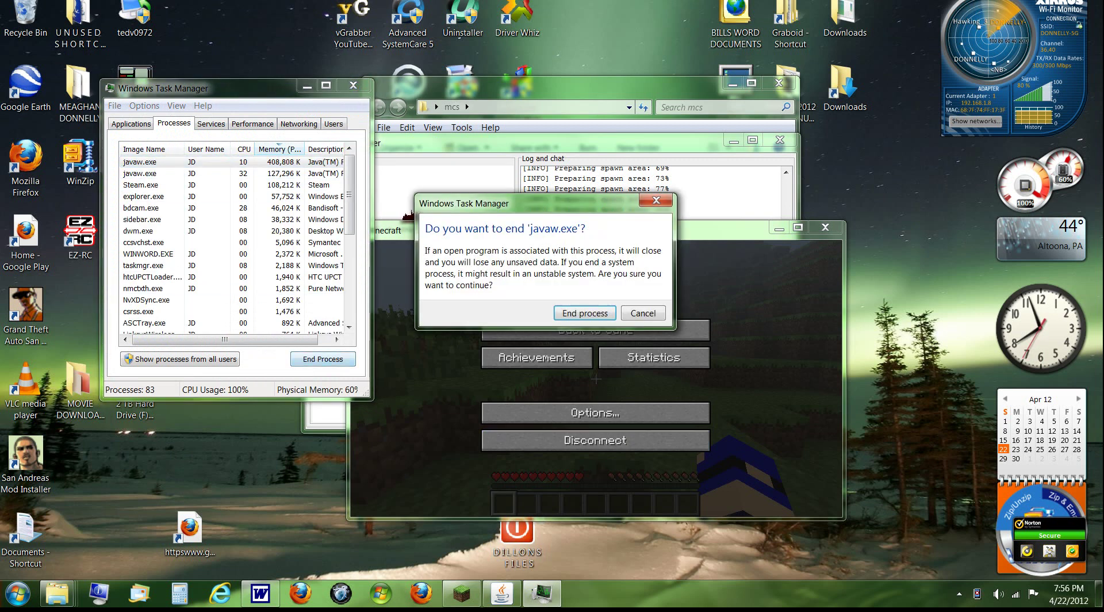
left_click(584, 313)
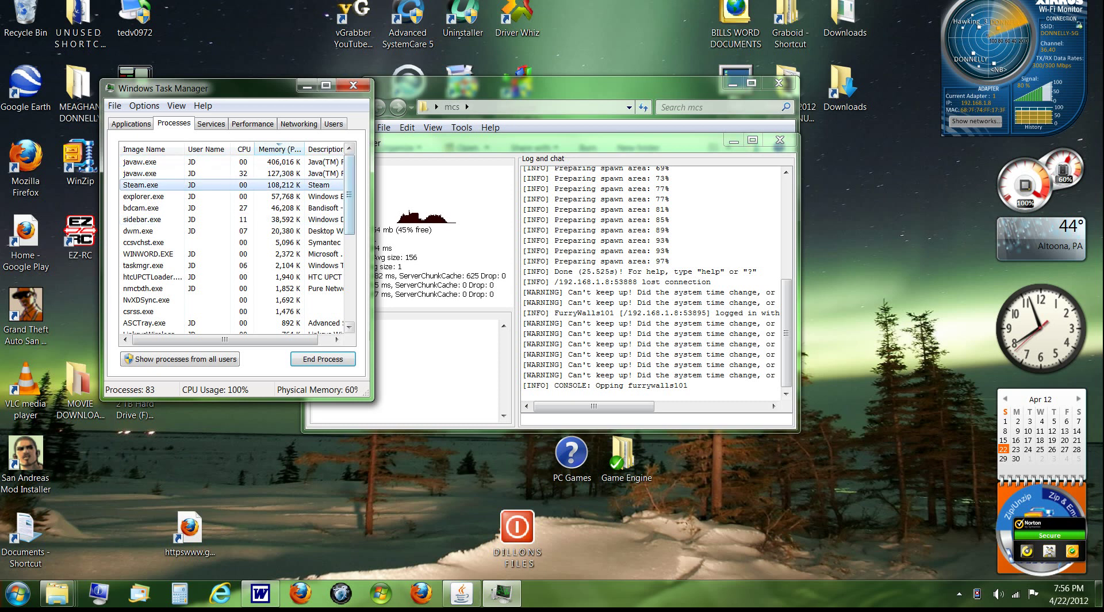
left_click(323, 359)
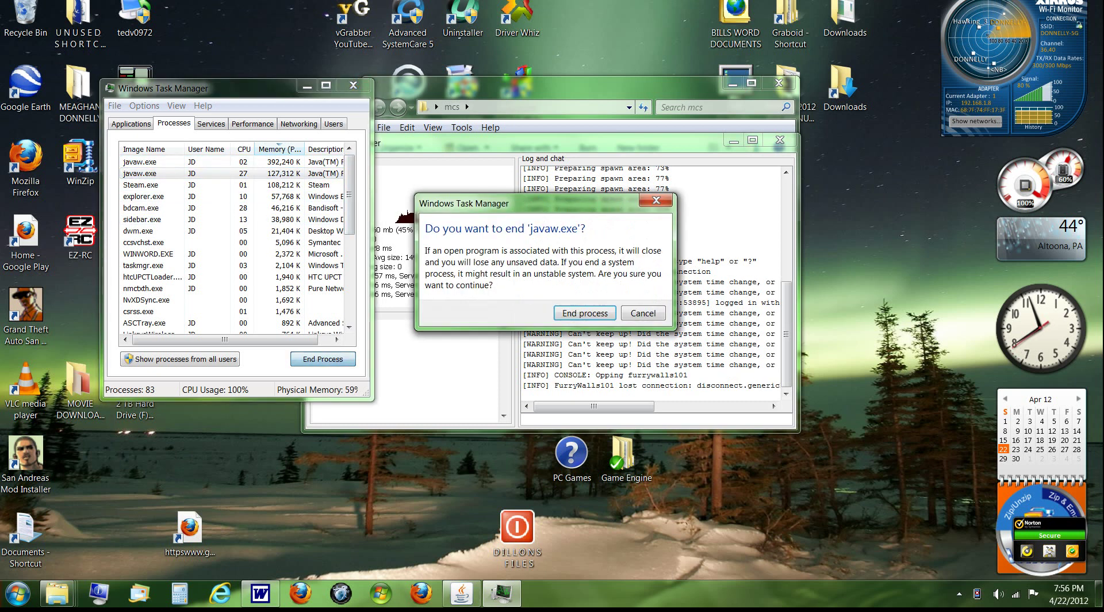
left_click(583, 313)
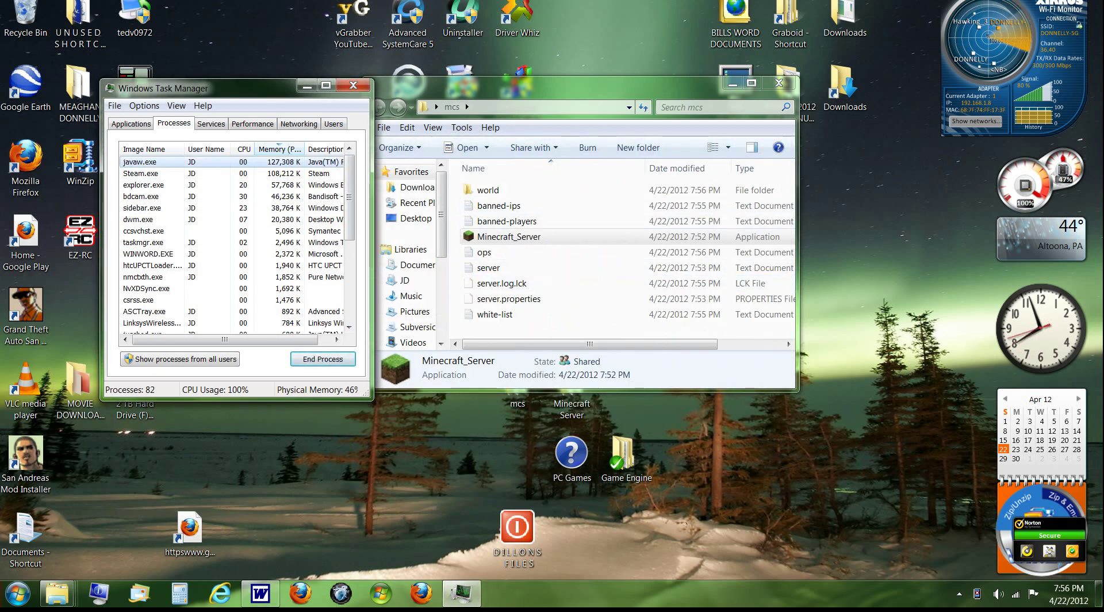
left_click(779, 82)
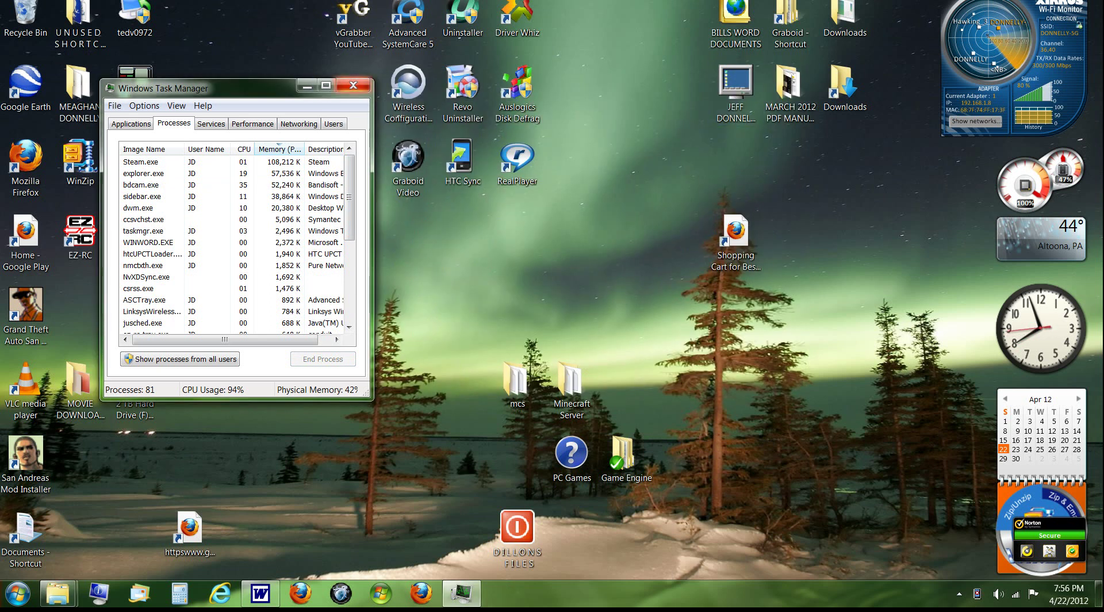
left_click(353, 85)
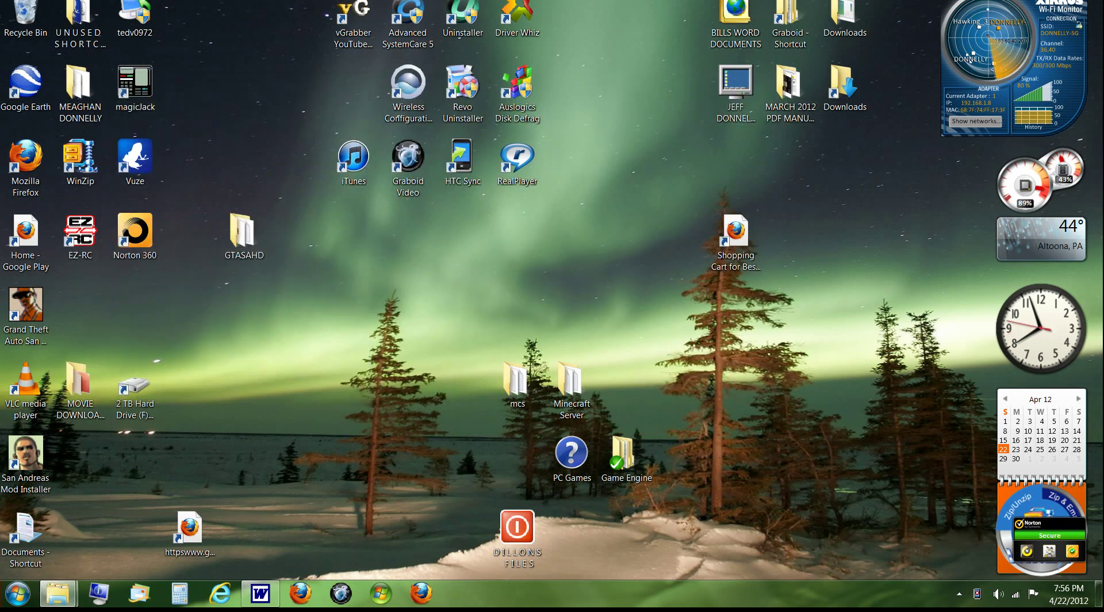